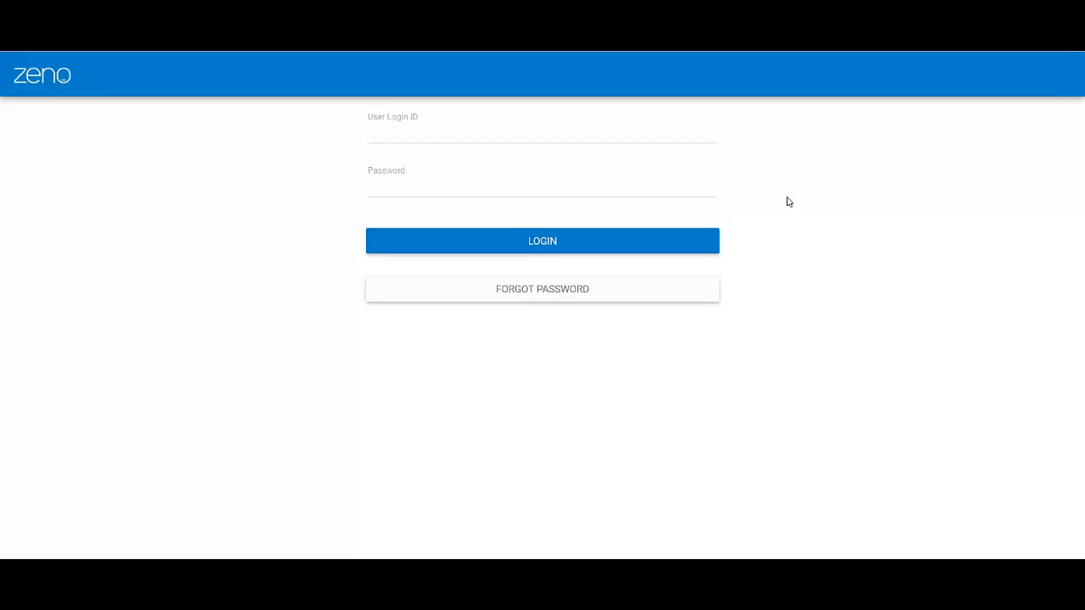
# - Log in with the candidate's user login ID and the account password
pyautogui.click(465, 132)
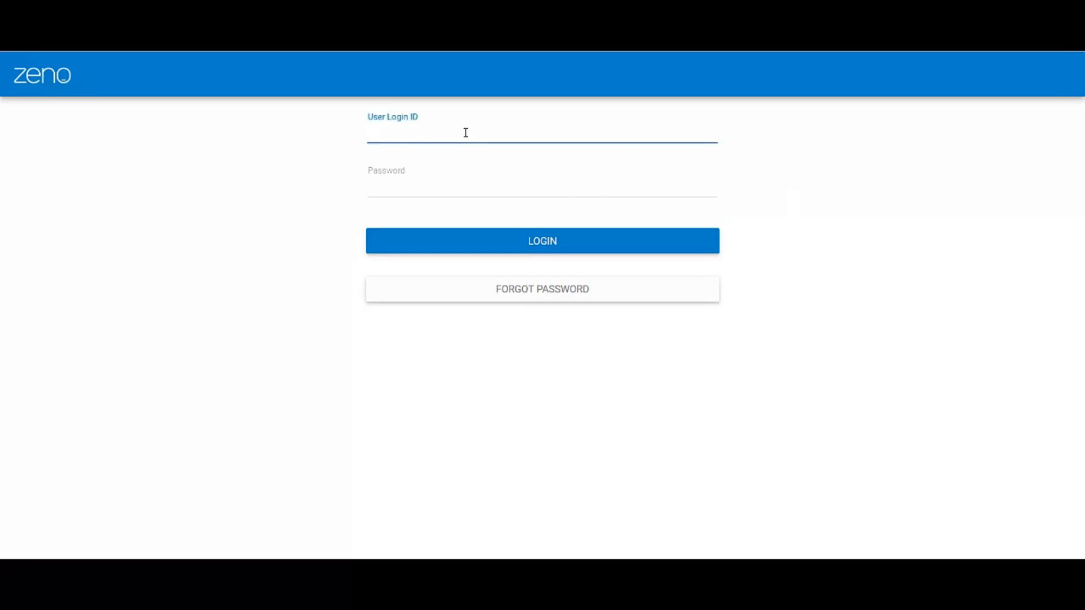
pyautogui.press('Tab')
pyautogui.write('*********')
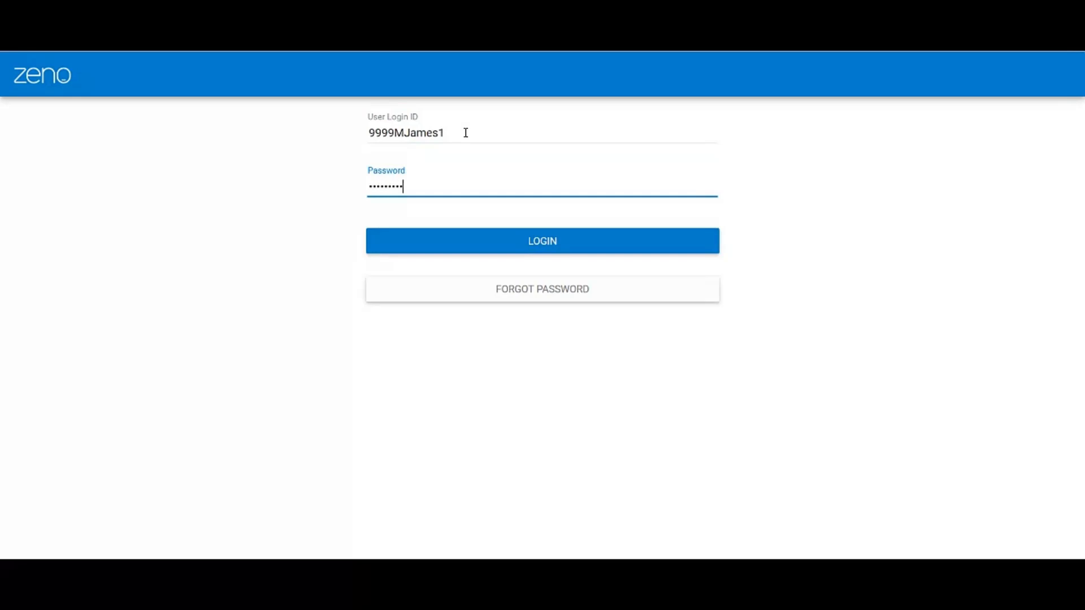
pyautogui.click(530, 241)
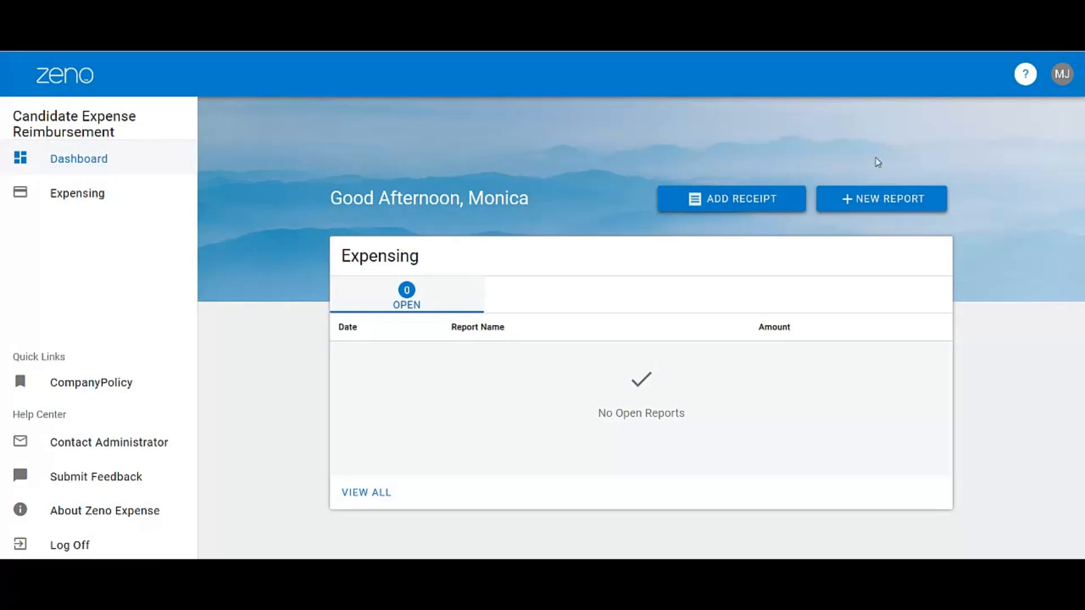
# - Start a new reimbursement account in the user profile with the account type Checking
pyautogui.click(1062, 75)
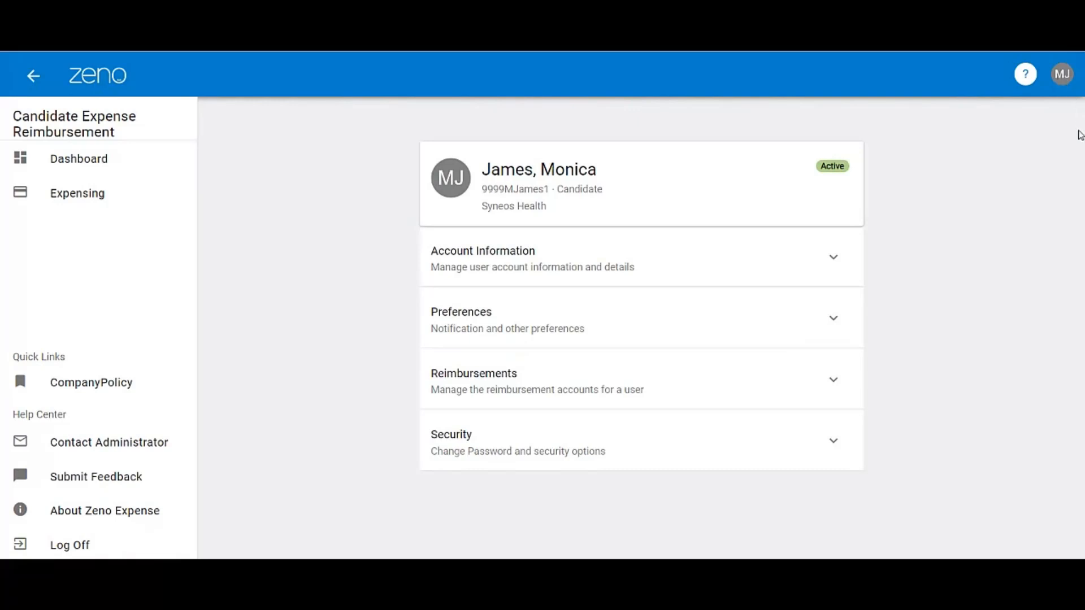
pyautogui.click(832, 395)
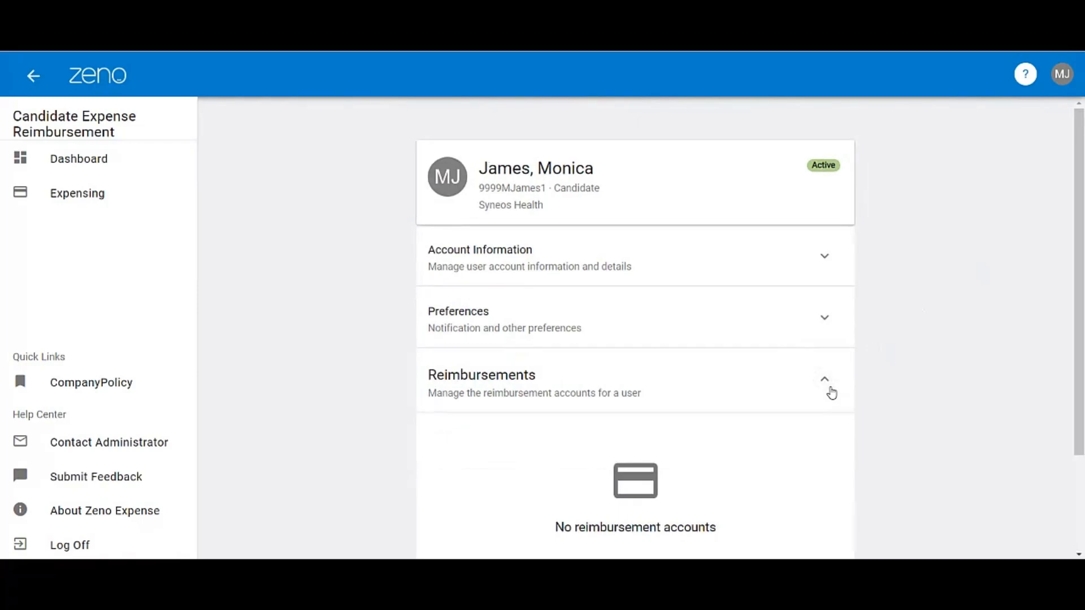
pyautogui.scroll(-2, 831, 394)
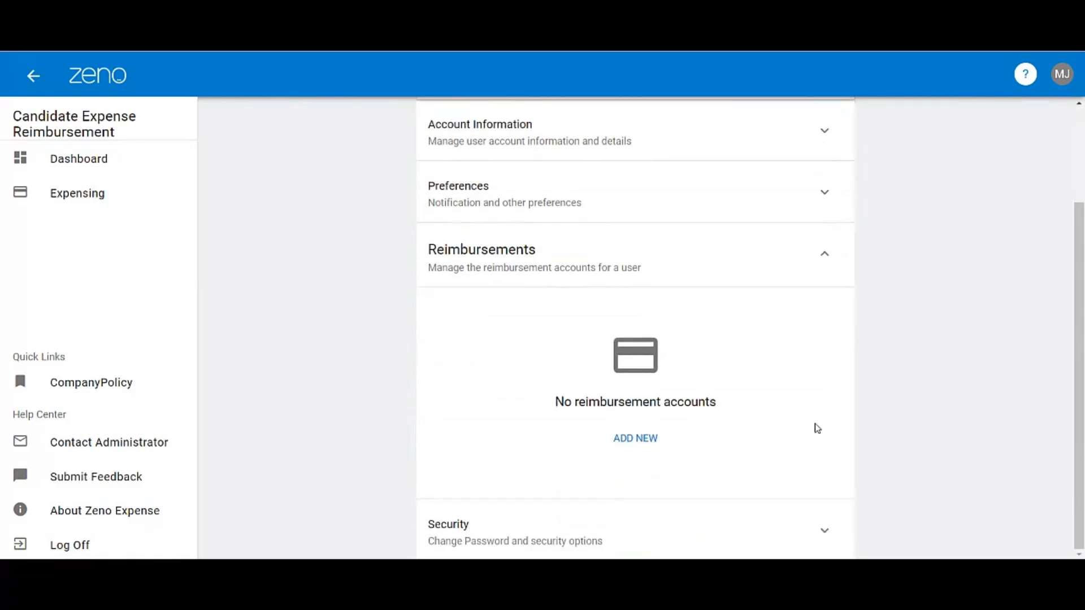
pyautogui.click(630, 447)
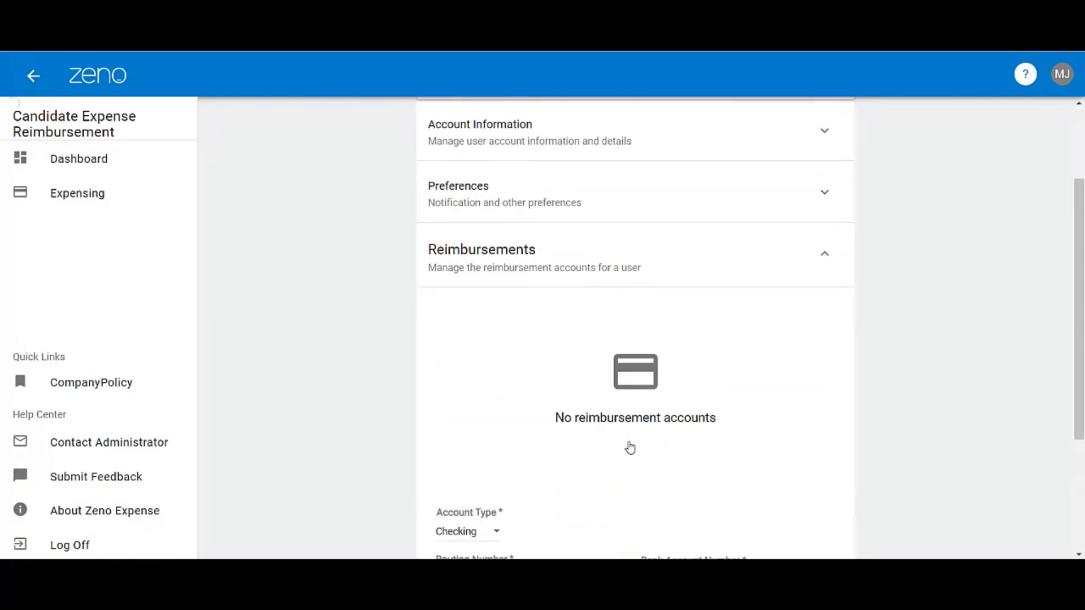
pyautogui.scroll(-3, 630, 447)
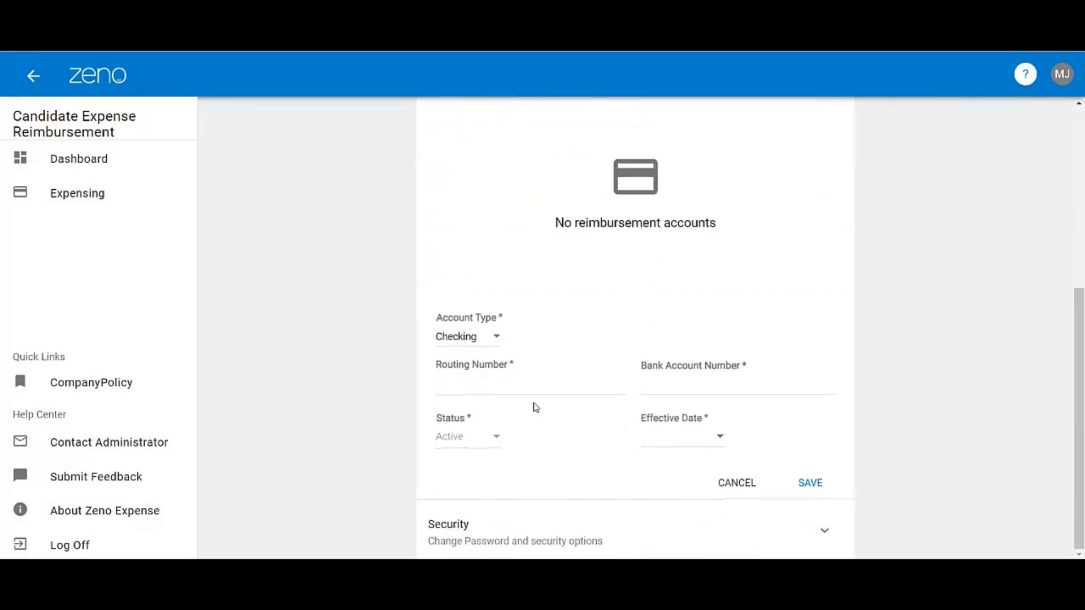
pyautogui.click(496, 338)
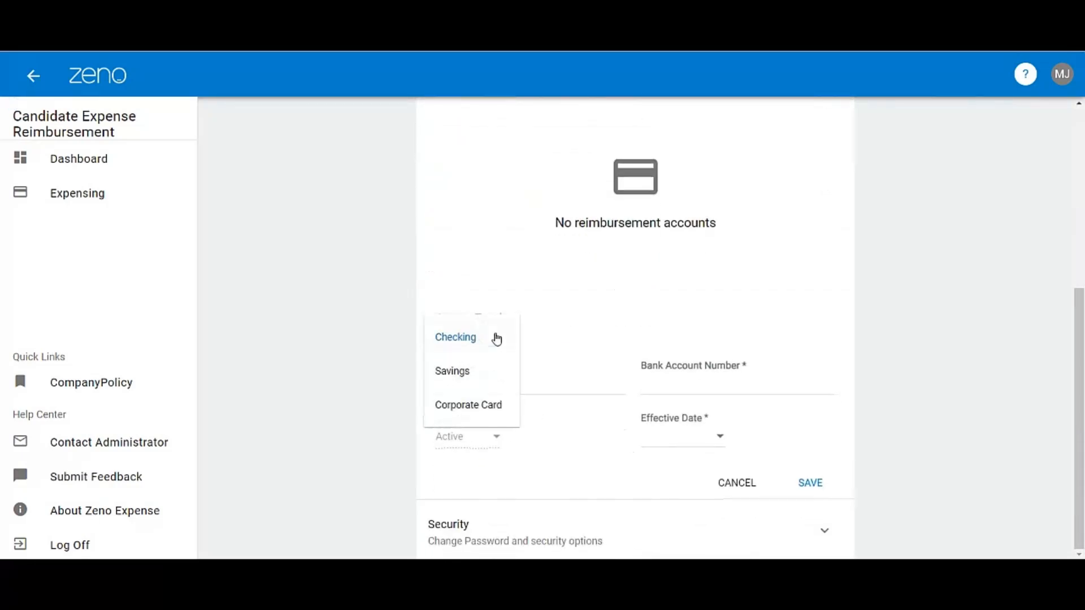
pyautogui.click(497, 339)
# - Fill in the routing number and the bank account number for the new reimbursement account
pyautogui.click(516, 386)
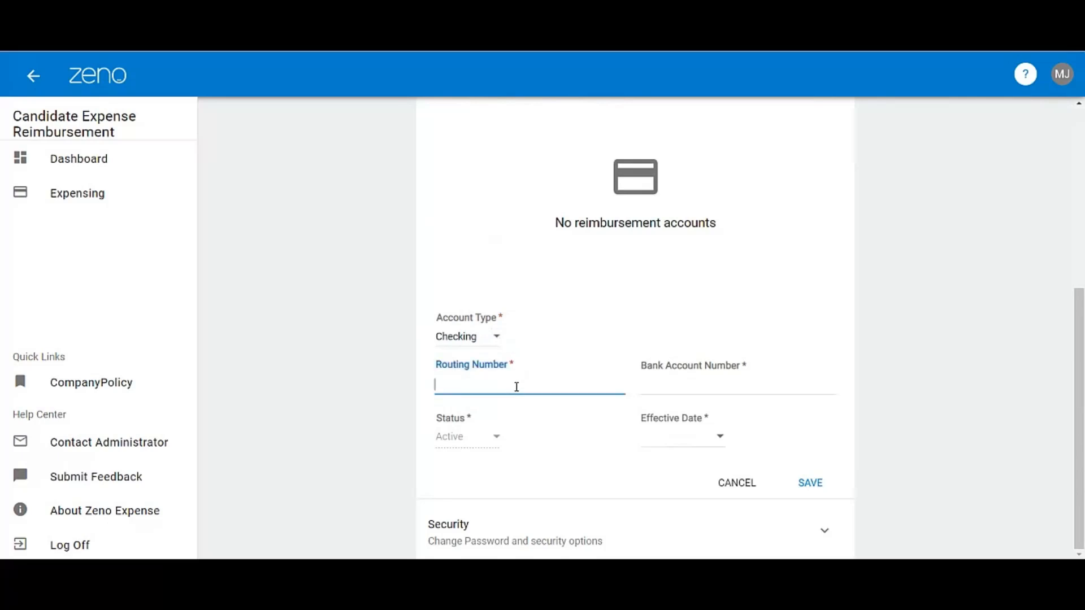
pyautogui.write('0310')
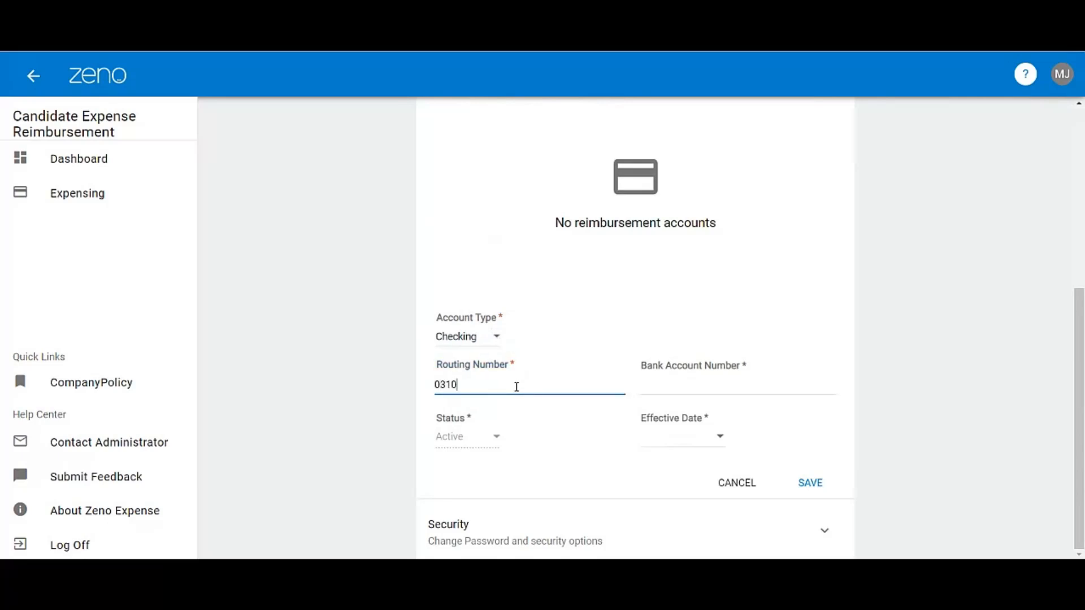
pyautogui.write('00053')
pyautogui.press('Tab')
pyautogui.write('999999999')
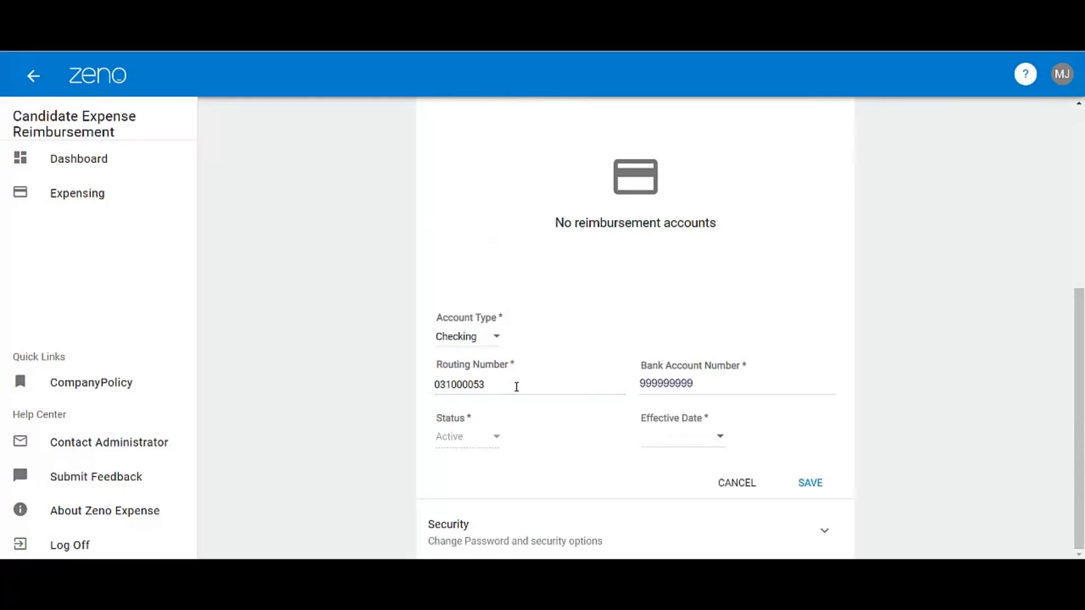
# - Set the reimbursement account's effective date to 12 Jul 2022 and save the account
pyautogui.click(720, 444)
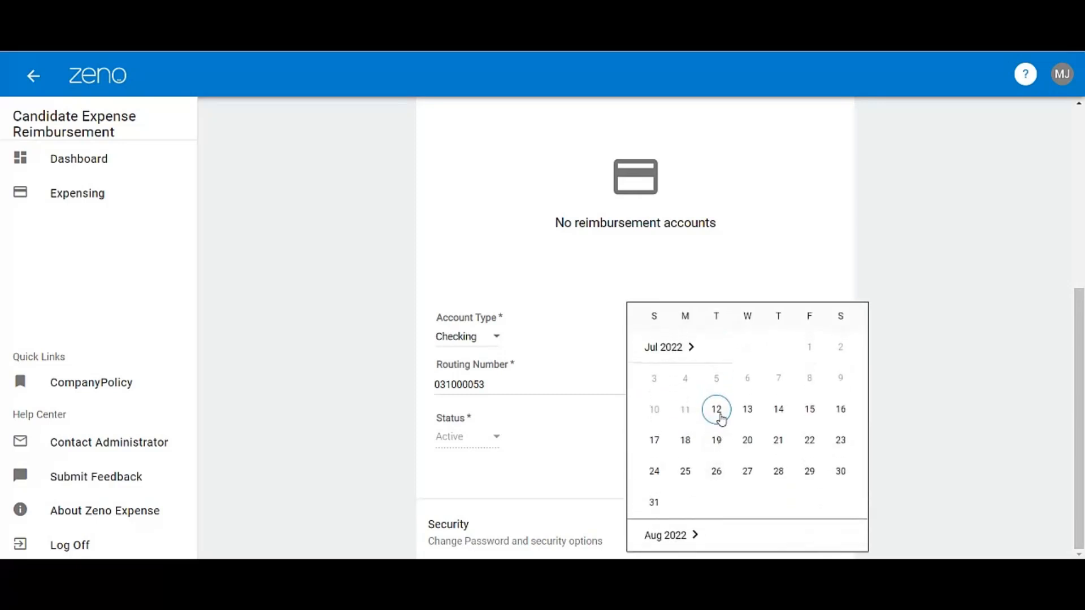
pyautogui.click(718, 412)
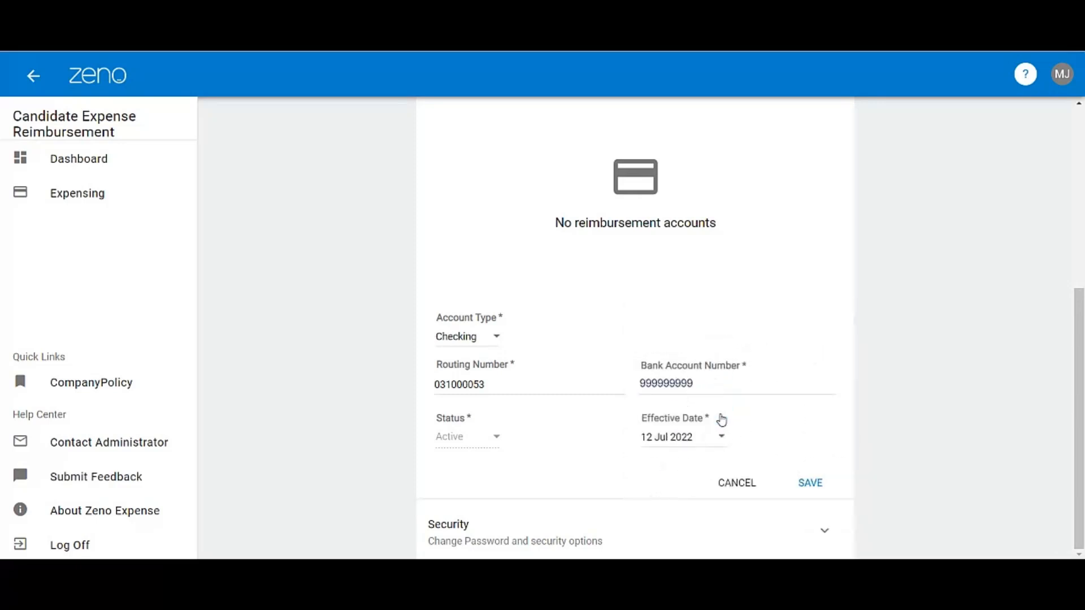
pyautogui.click(810, 484)
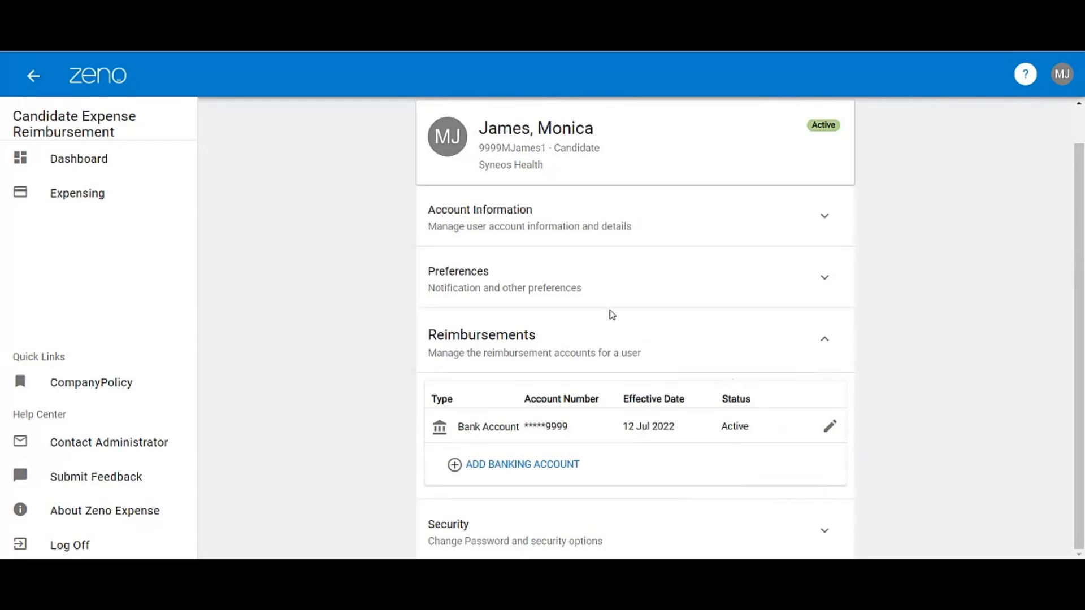
# - Start a new expense report in Expensing and name it "Interview for ABC Company 07/05/2022"
pyautogui.click(97, 202)
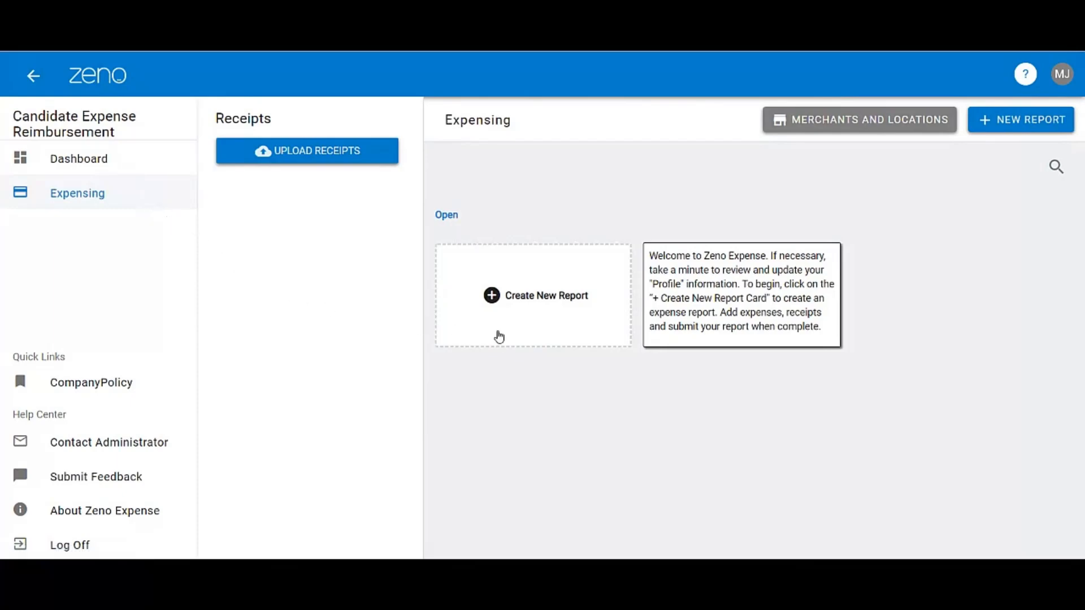
pyautogui.click(551, 308)
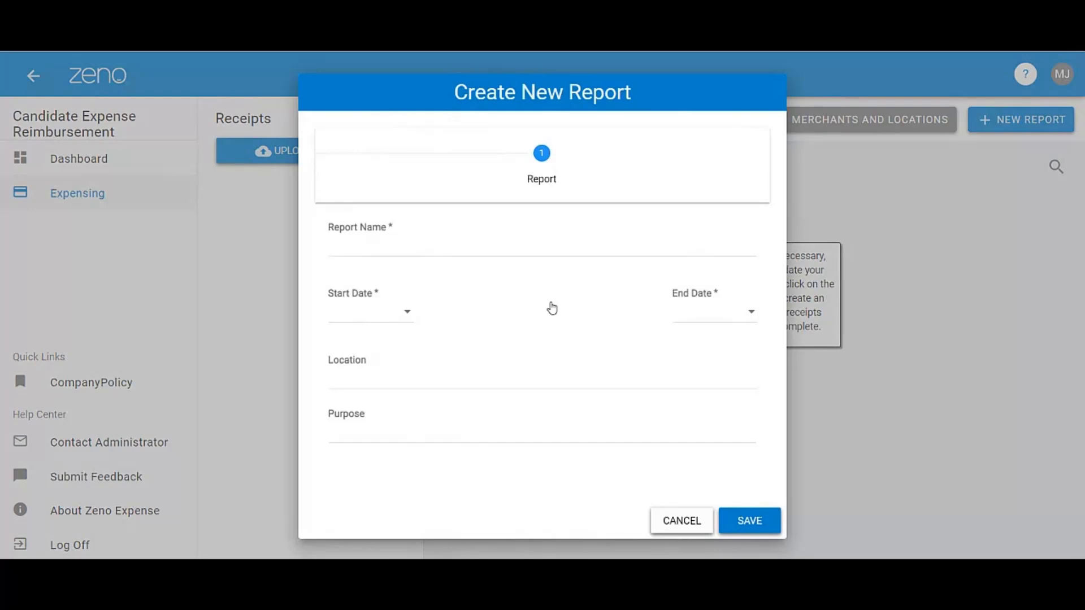
pyautogui.click(456, 249)
pyautogui.write('Interview for AN')
pyautogui.press('BackSpace')
pyautogui.write('BC Company ')
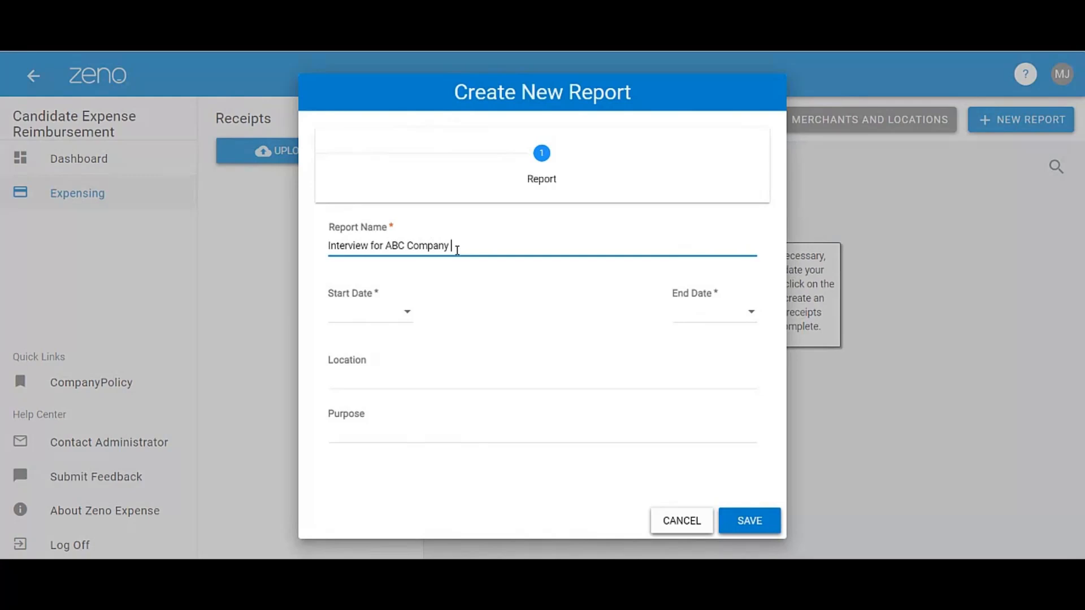
pyautogui.write('07/05/2022')
# - Set both the start date and the end date of the report to 05 Jul 2022 and save it
pyautogui.click(406, 316)
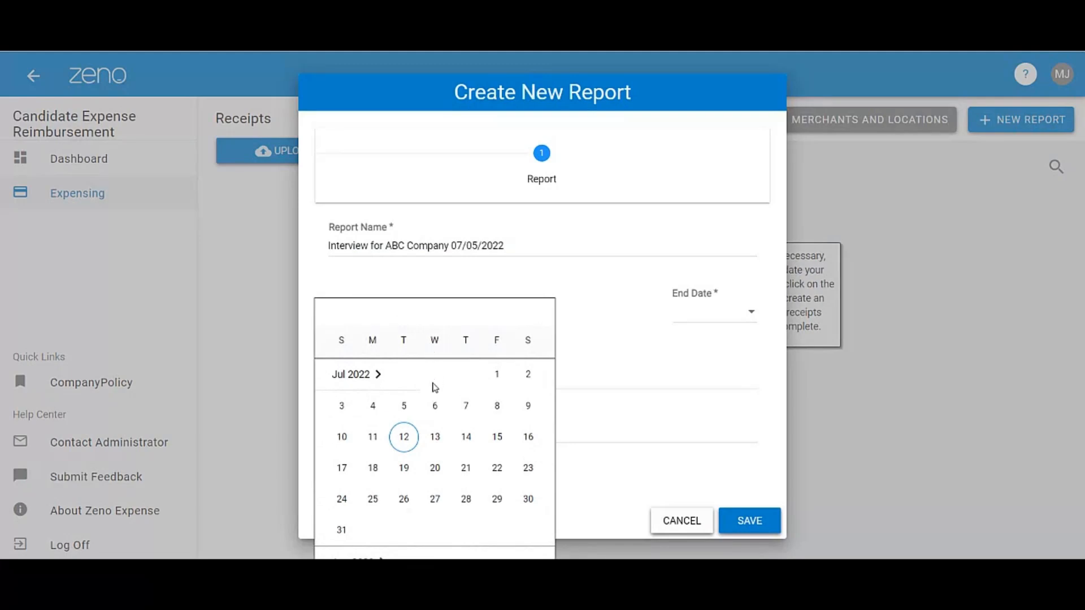
pyautogui.click(404, 407)
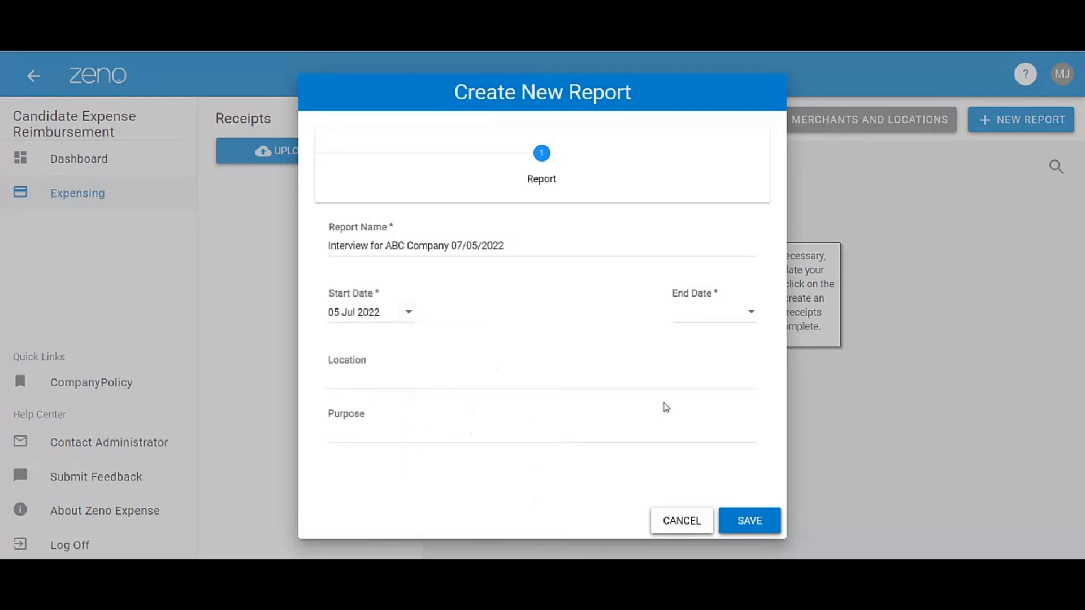
pyautogui.click(751, 312)
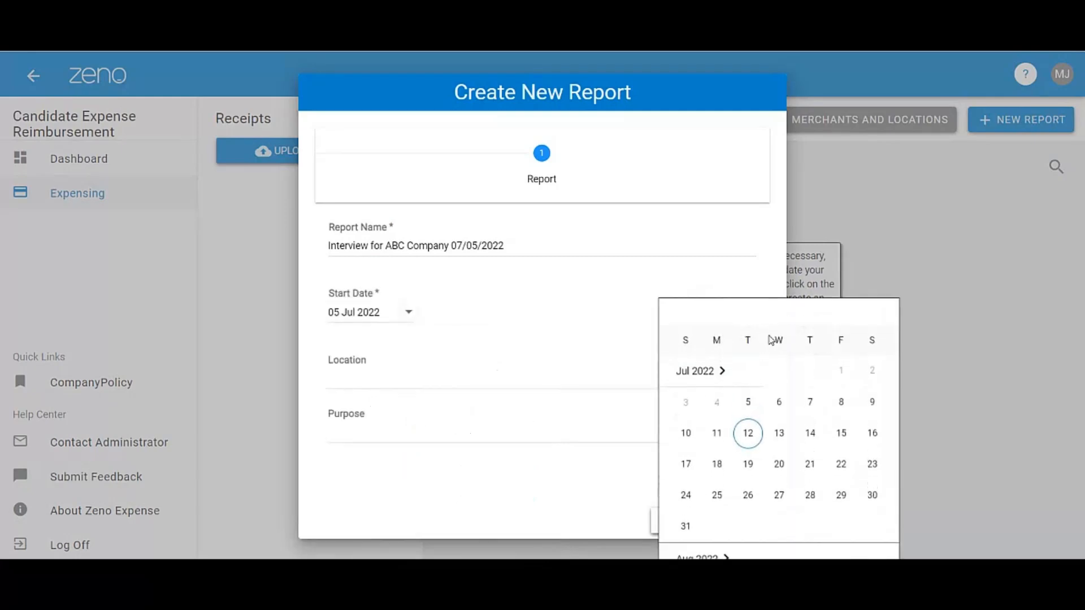
pyautogui.click(747, 403)
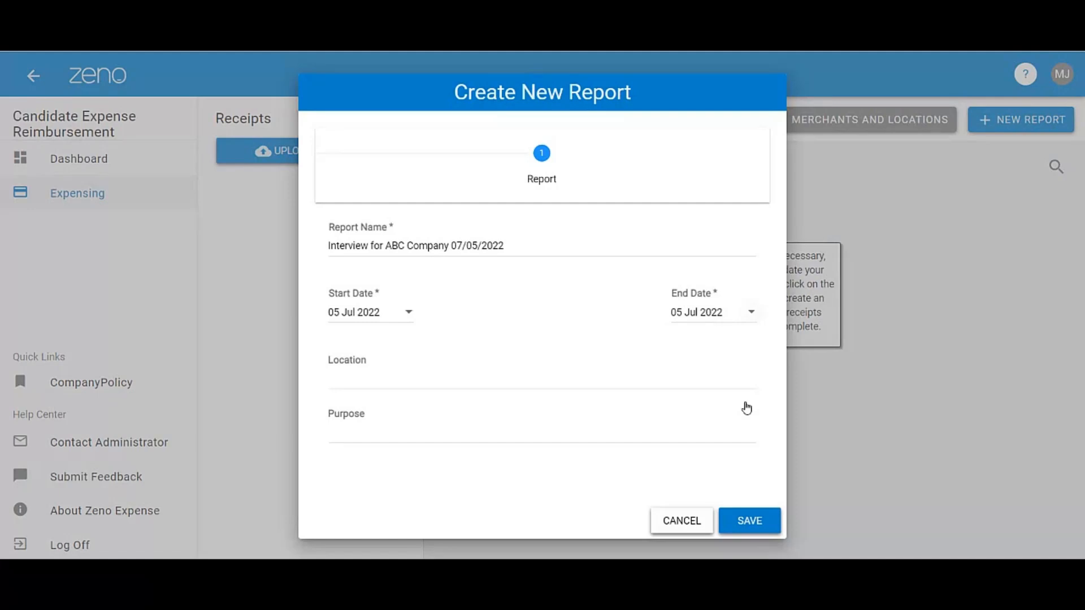
pyautogui.click(753, 523)
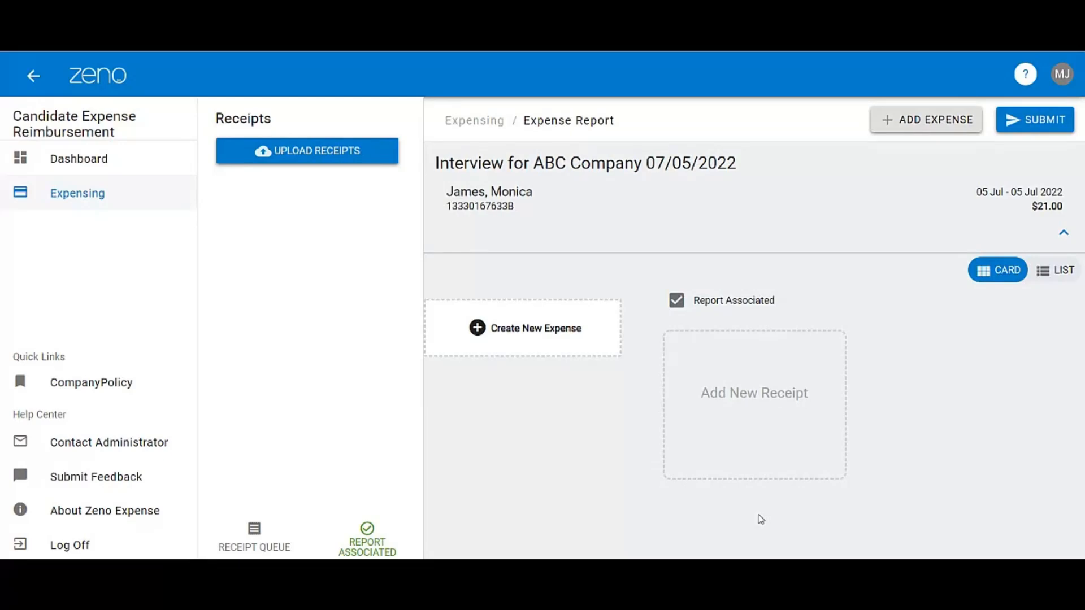
# - Add a Meals expense to the report, dated 05 Jul 2022 with an amount of 21.00, and save it
pyautogui.click(517, 333)
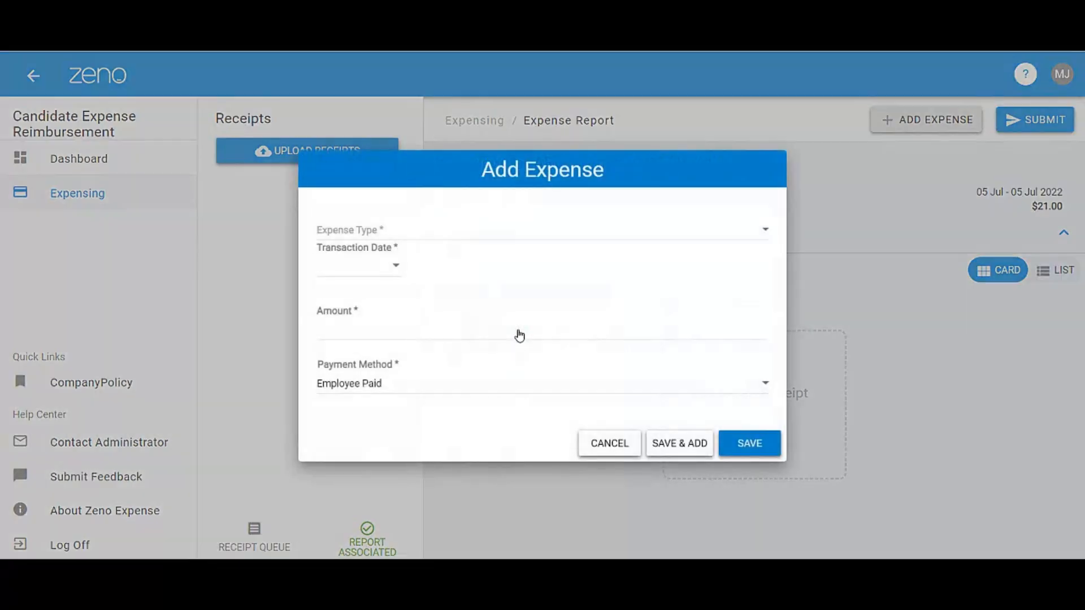
pyautogui.click(568, 238)
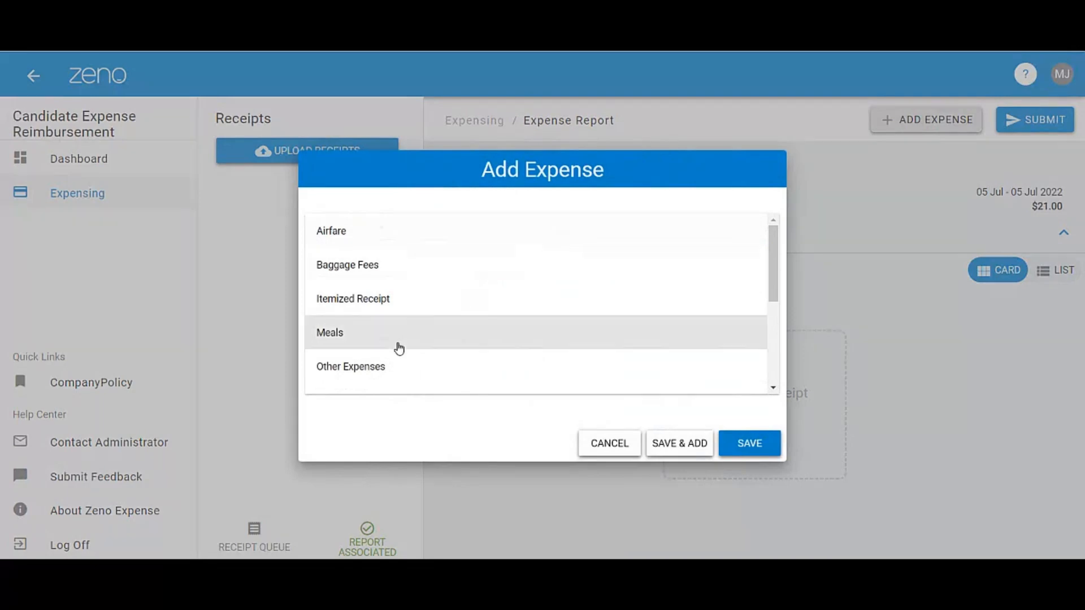
pyautogui.click(398, 348)
pyautogui.click(393, 272)
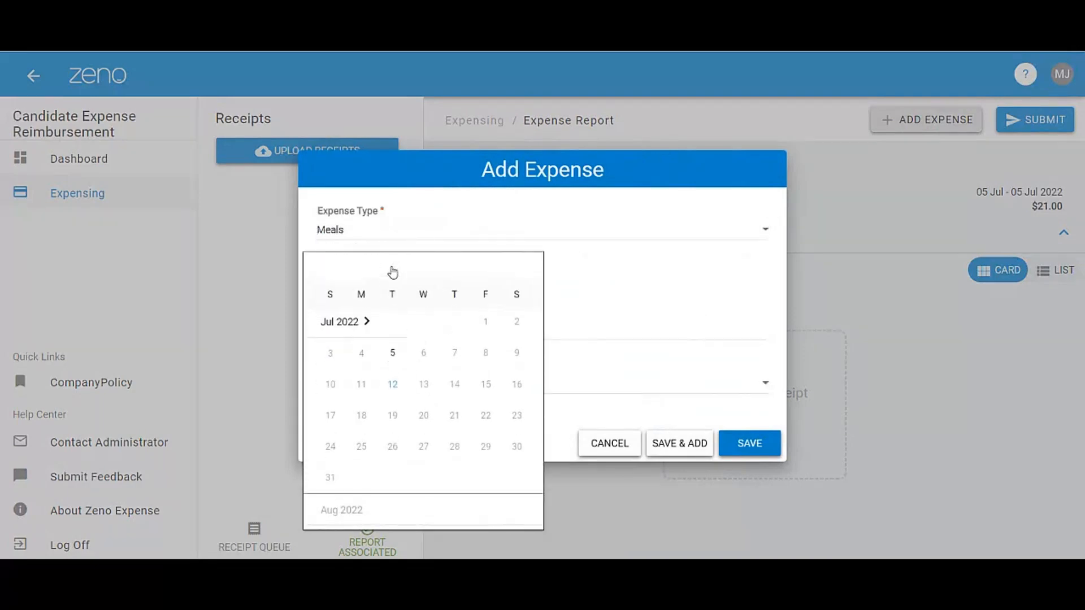
pyautogui.click(395, 355)
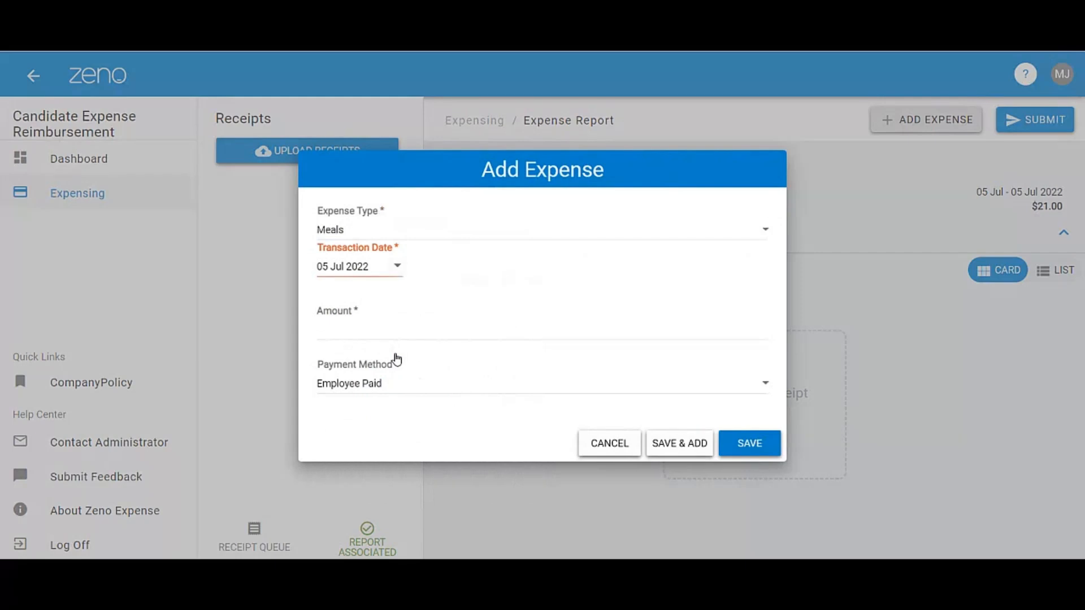
pyautogui.click(392, 332)
pyautogui.write('21')
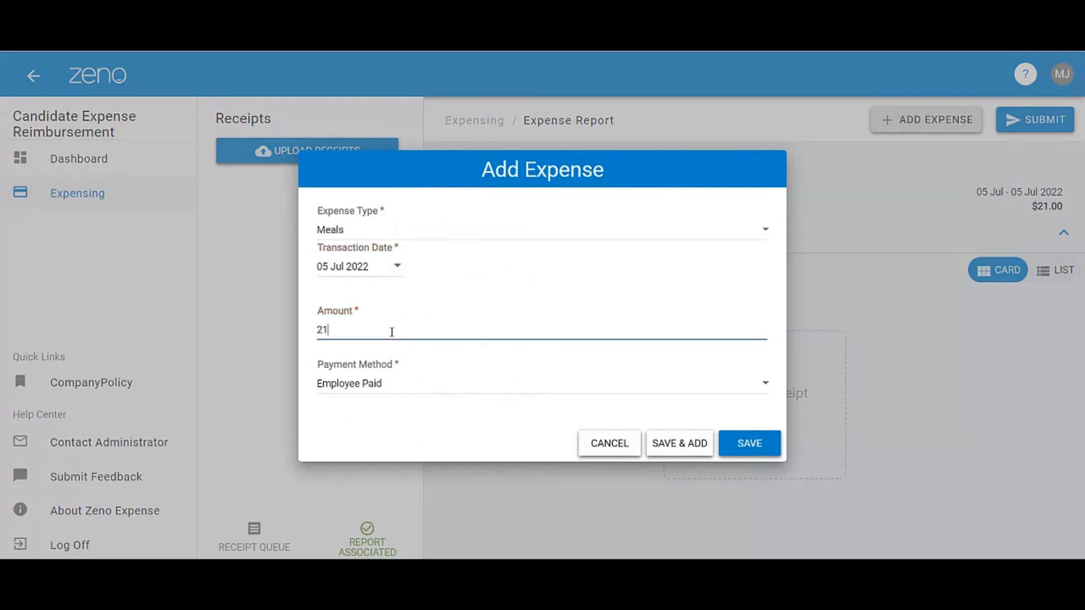
pyautogui.write('.00')
pyautogui.click(749, 444)
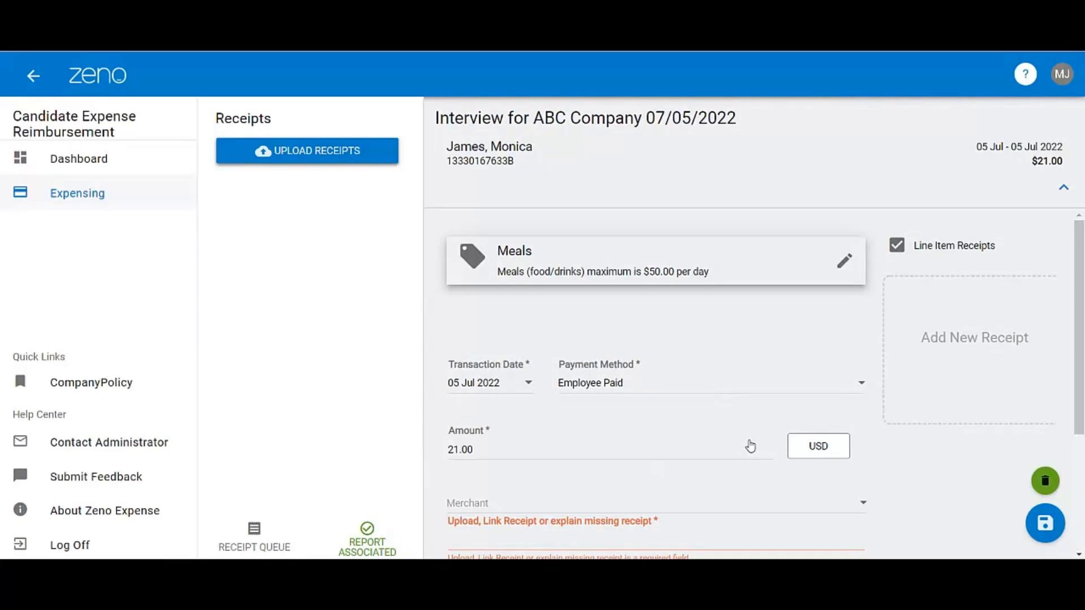
# - Upload Chipotle Receipt.jpg for the Meals expense and open the attached receipt to check it
pyautogui.scroll(-3, 755, 429)
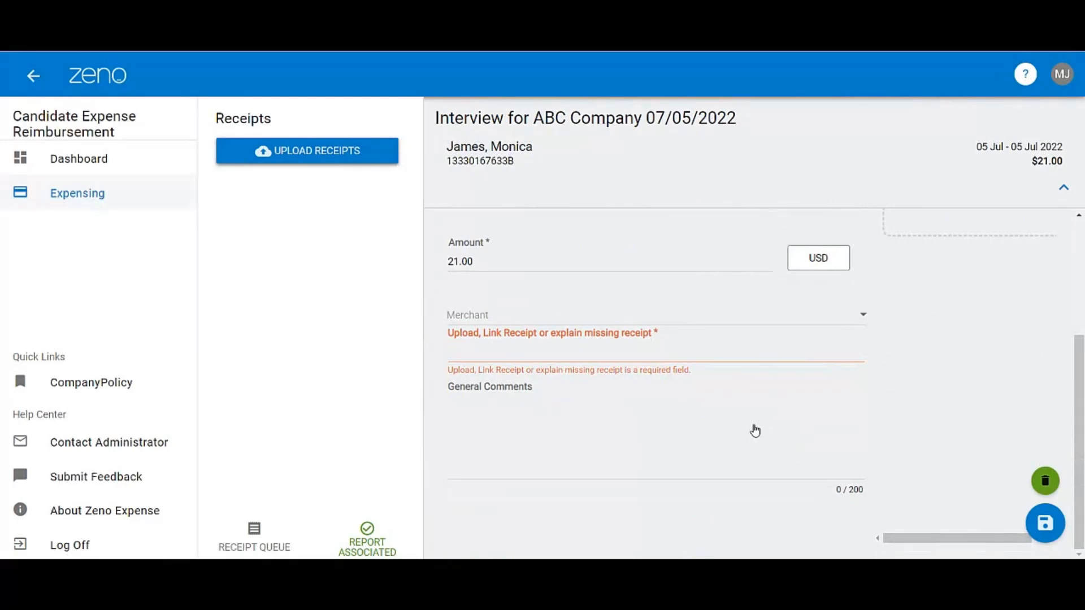
pyautogui.scroll(3, 756, 430)
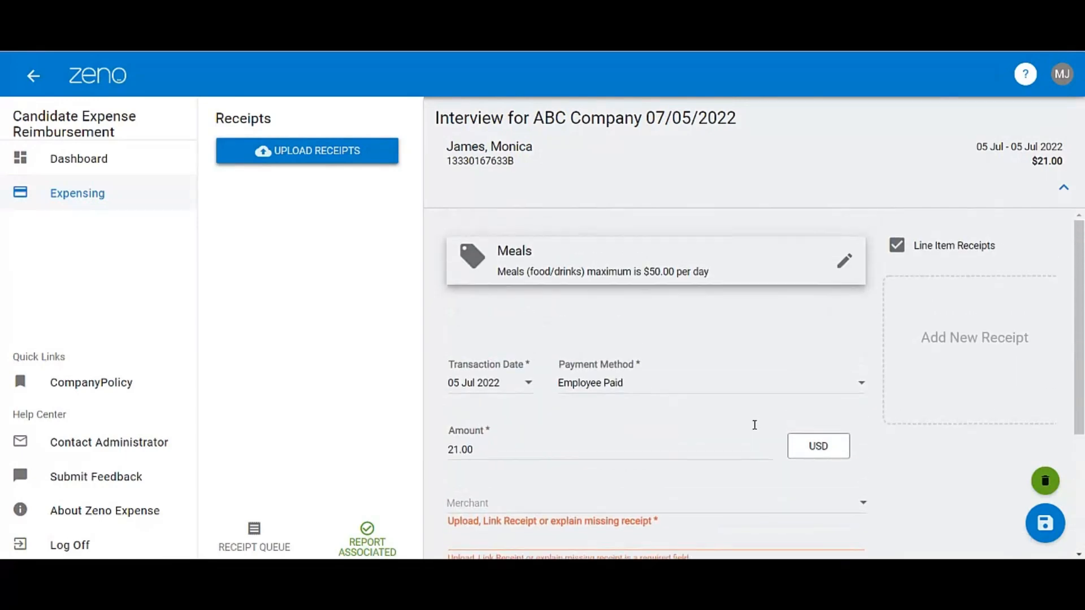
pyautogui.click(315, 159)
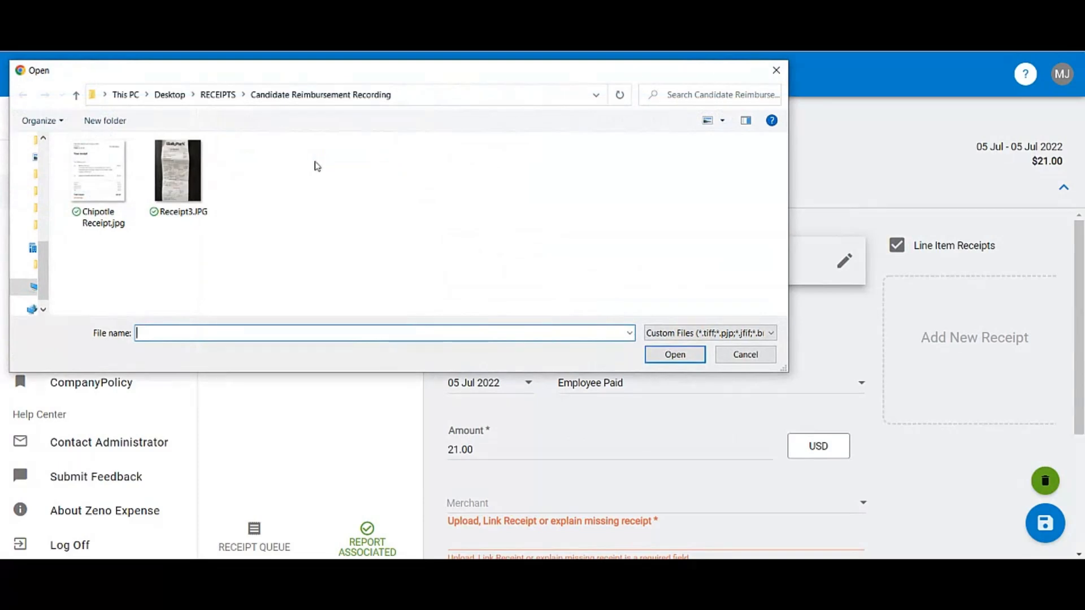
pyautogui.click(96, 189)
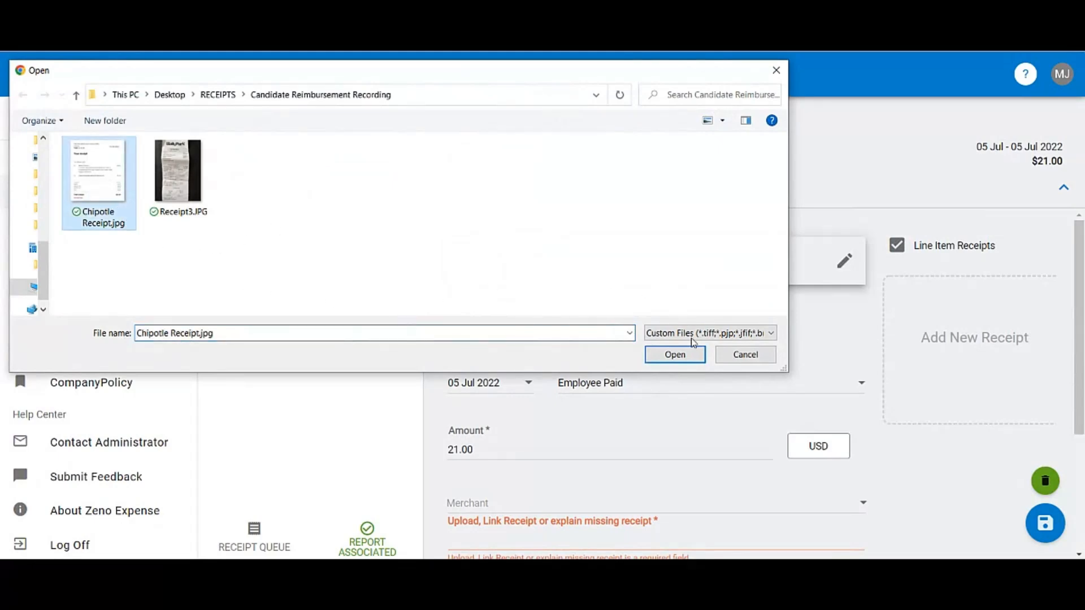
pyautogui.click(674, 354)
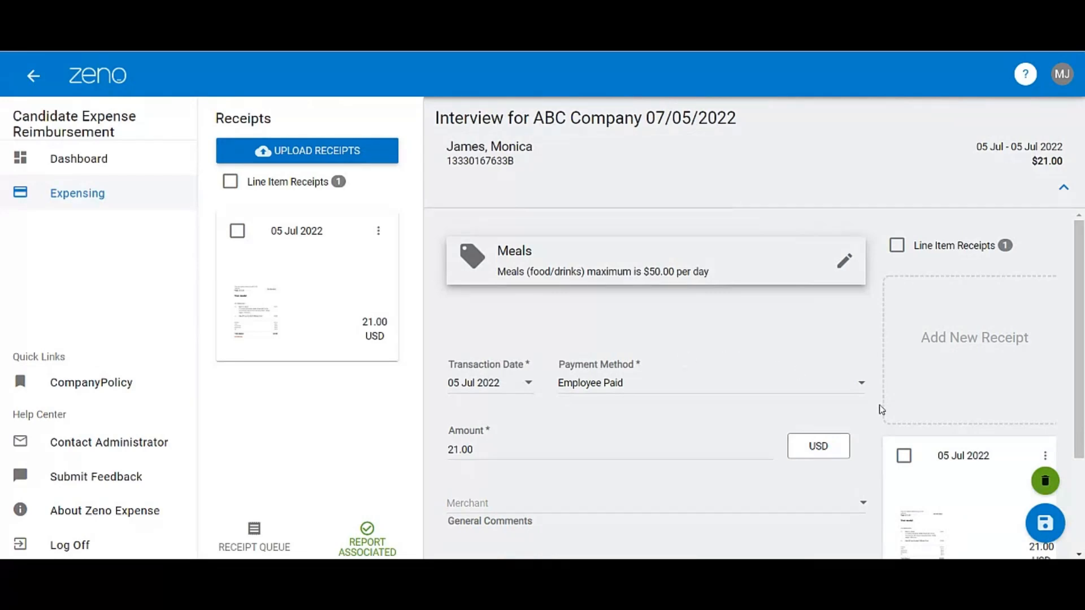
pyautogui.click(926, 531)
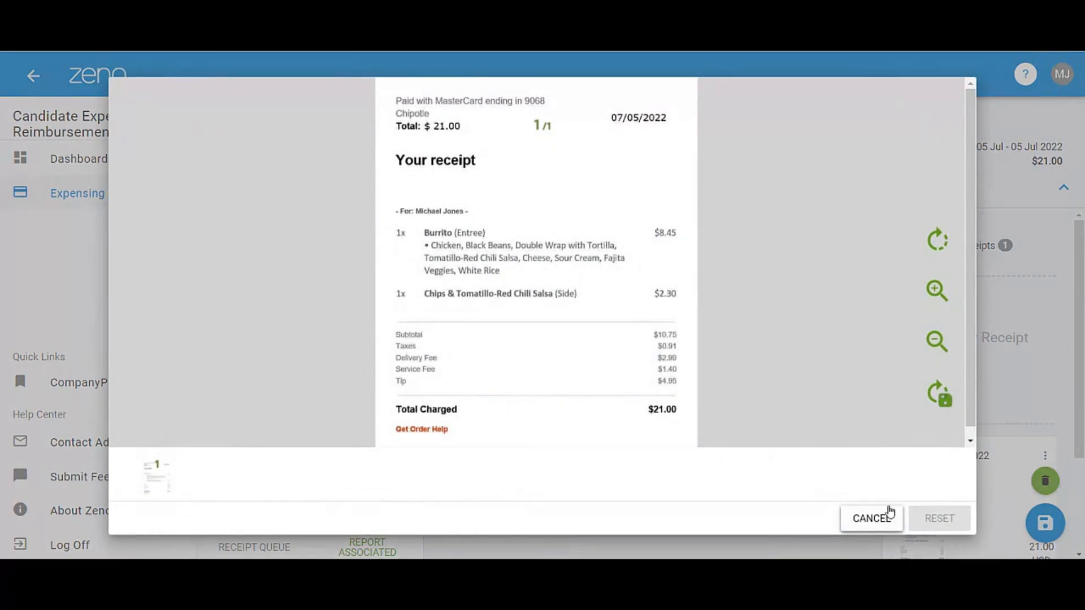
# - Close the receipt preview and save the Meals expense
pyautogui.click(871, 518)
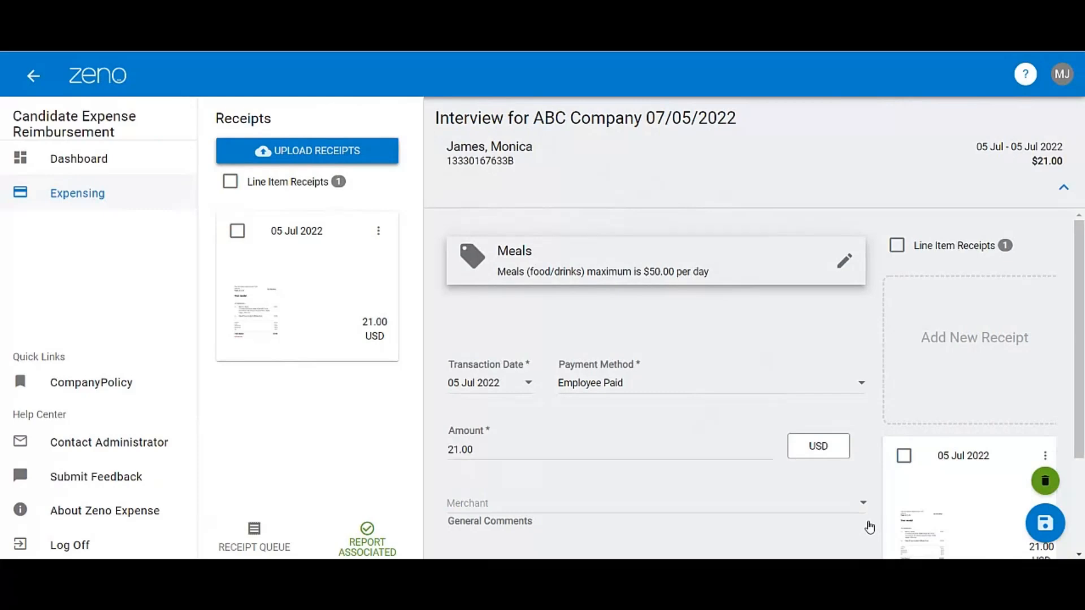
pyautogui.click(1054, 528)
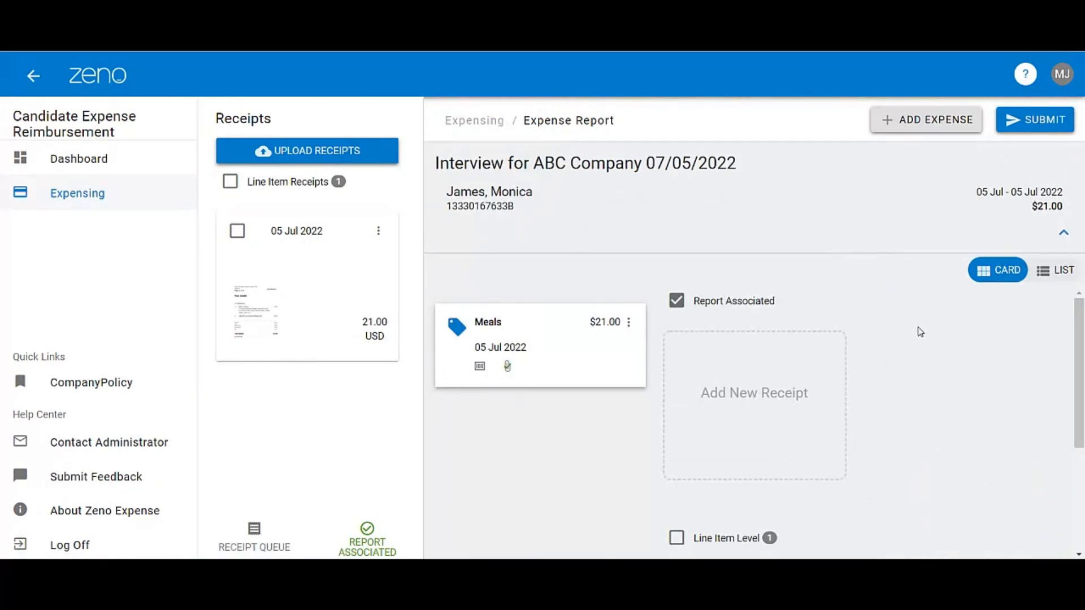
# - Add a Tolls \ Parking expense to the report, dated 05 Jul 2022 with an amount of 31.90, and save it
pyautogui.click(921, 120)
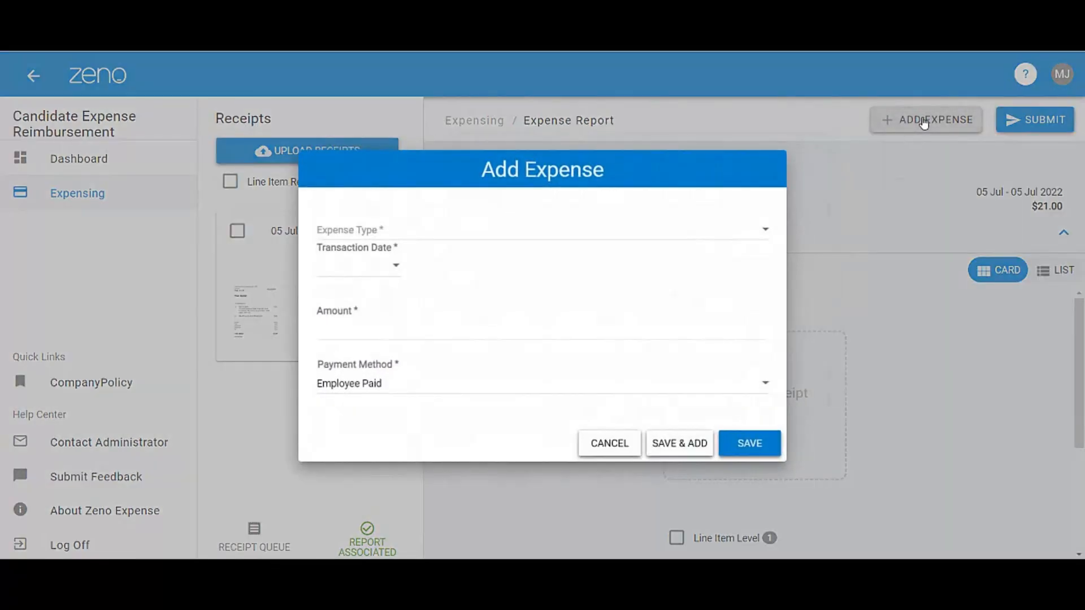
pyautogui.click(639, 237)
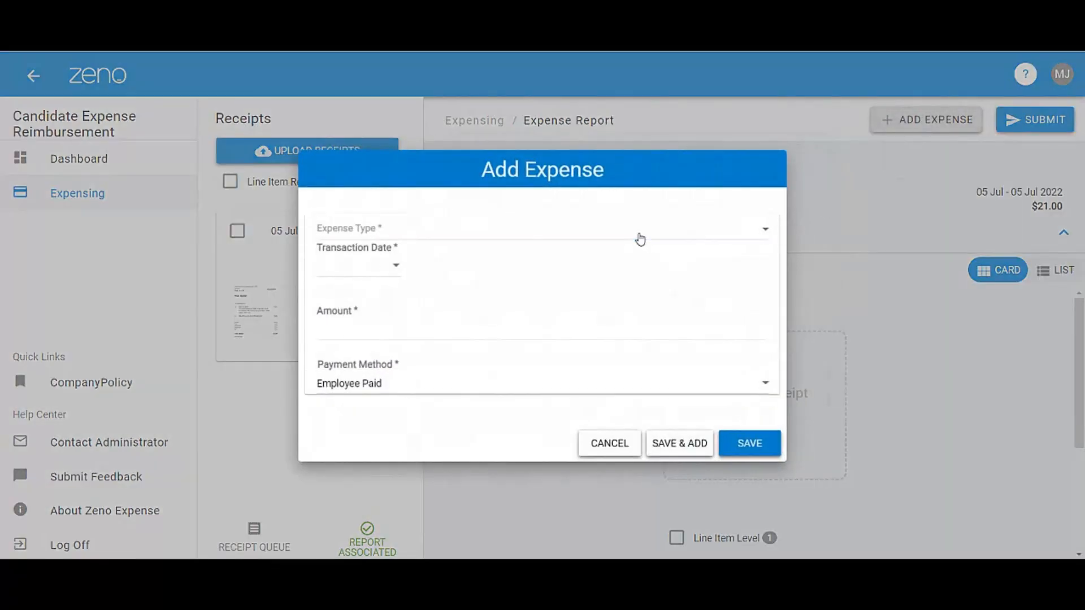
pyautogui.scroll(-2, 639, 239)
pyautogui.scroll(-2, 612, 271)
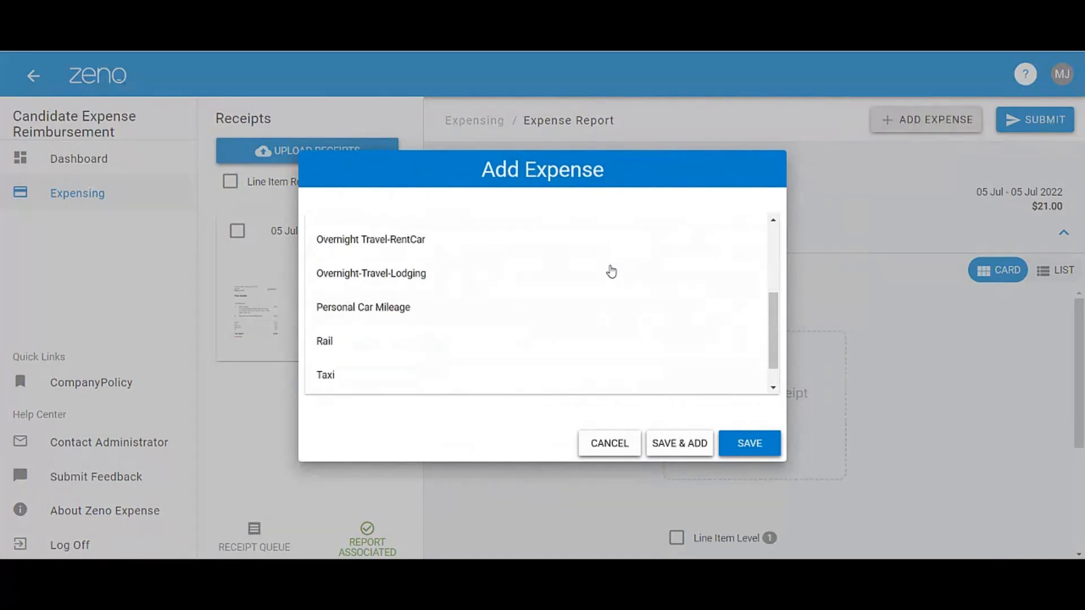
pyautogui.scroll(-1, 611, 271)
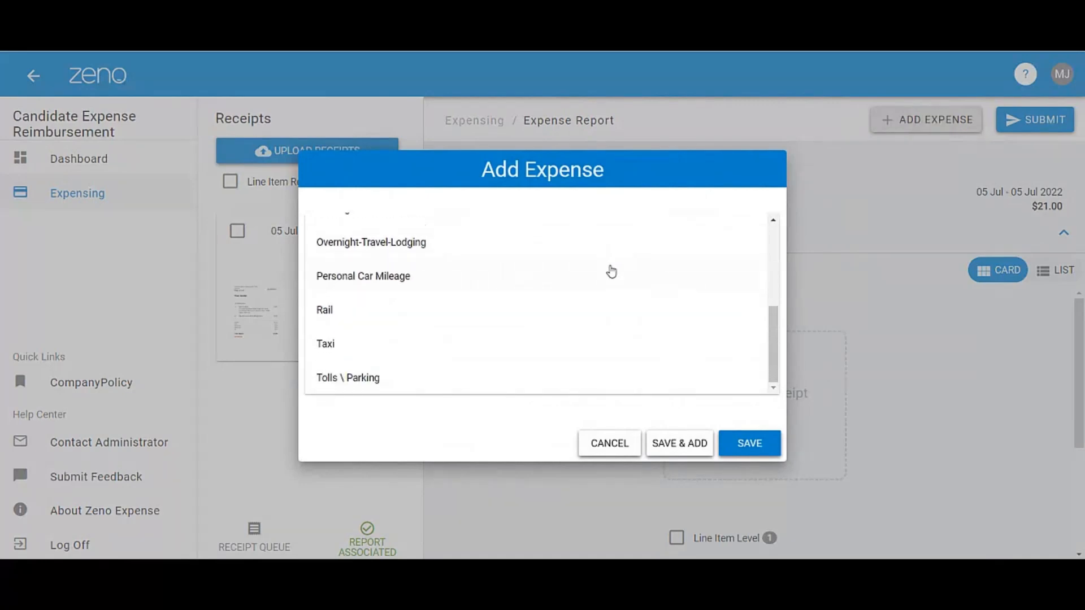
pyautogui.click(549, 383)
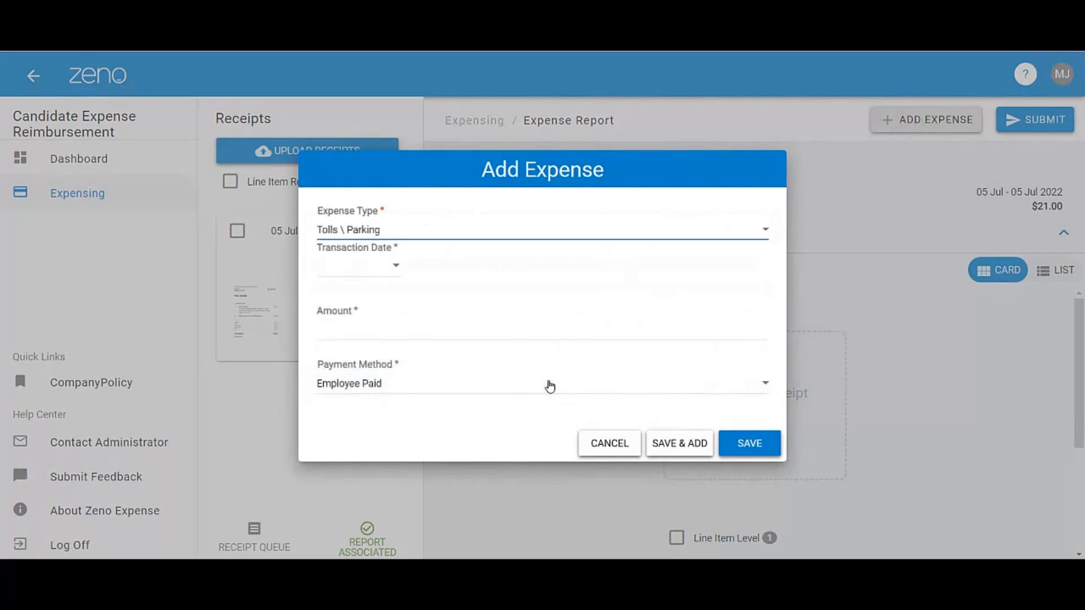
pyautogui.click(388, 272)
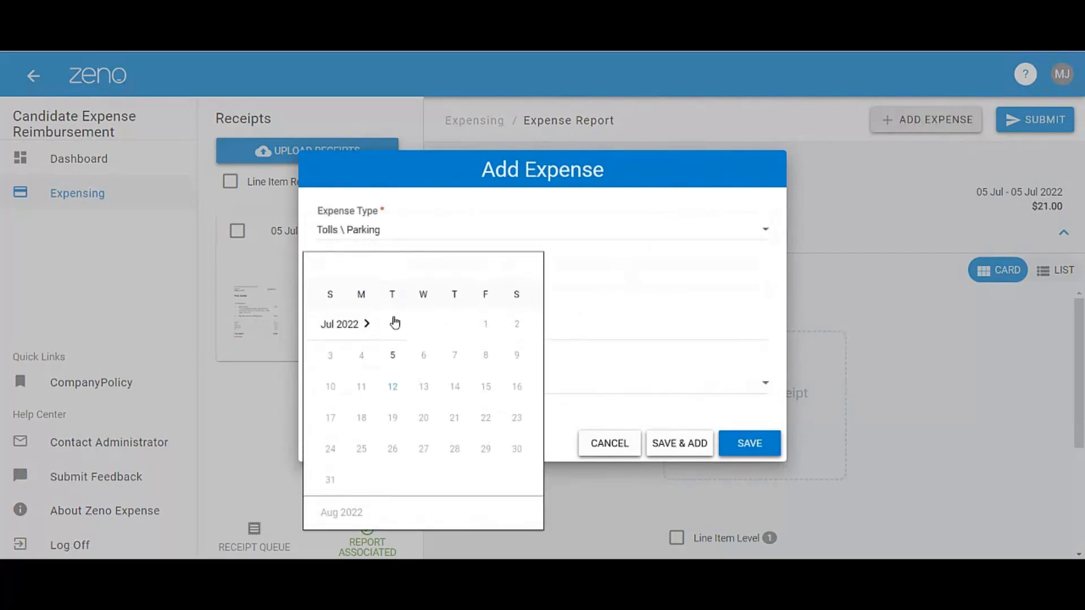
pyautogui.click(391, 361)
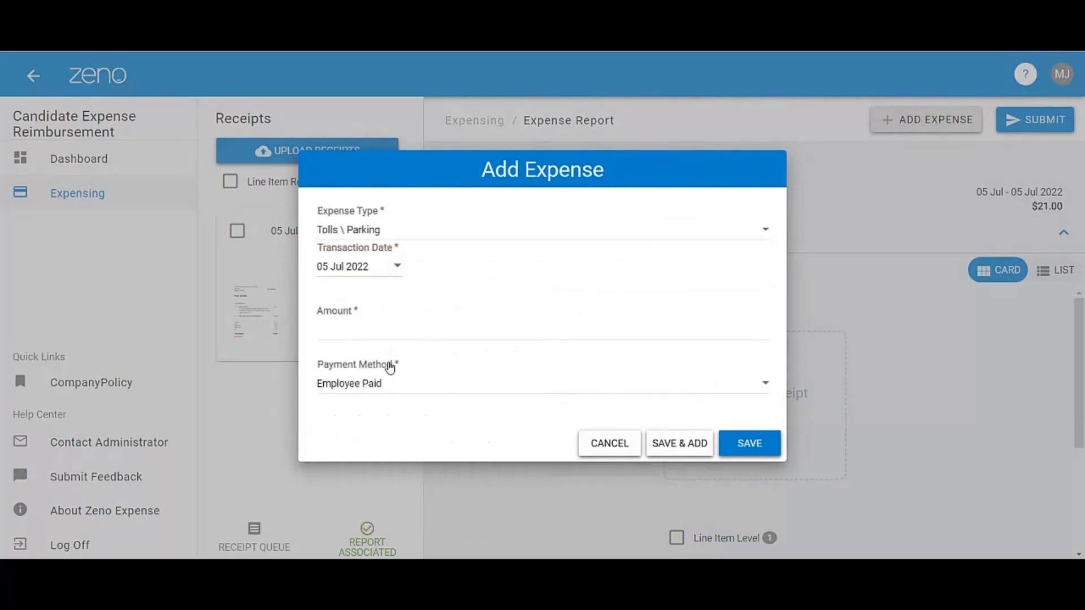
pyautogui.click(359, 327)
pyautogui.write('31.90')
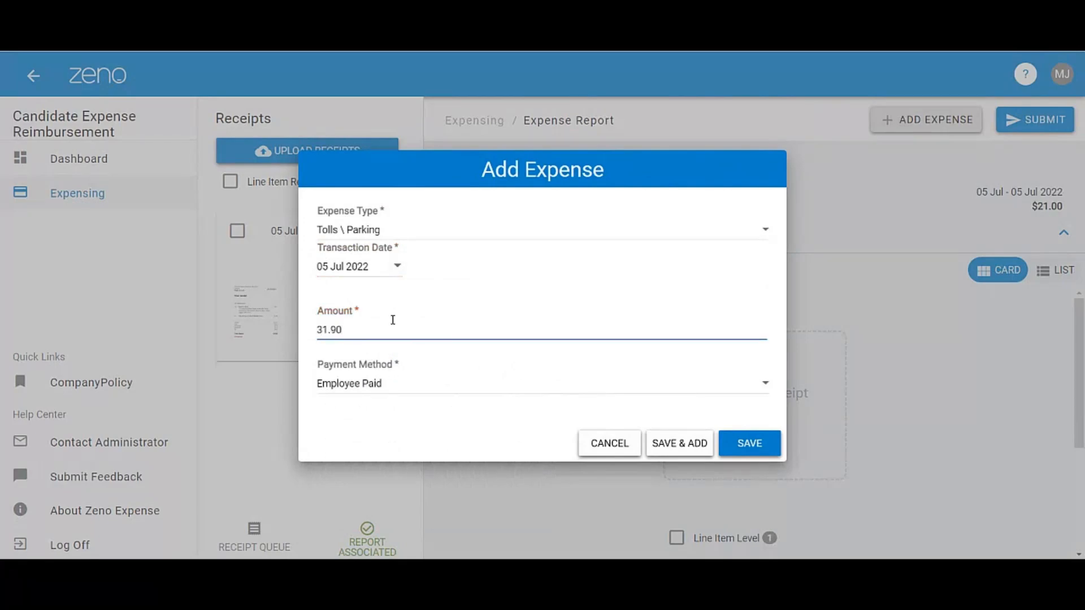
pyautogui.click(751, 447)
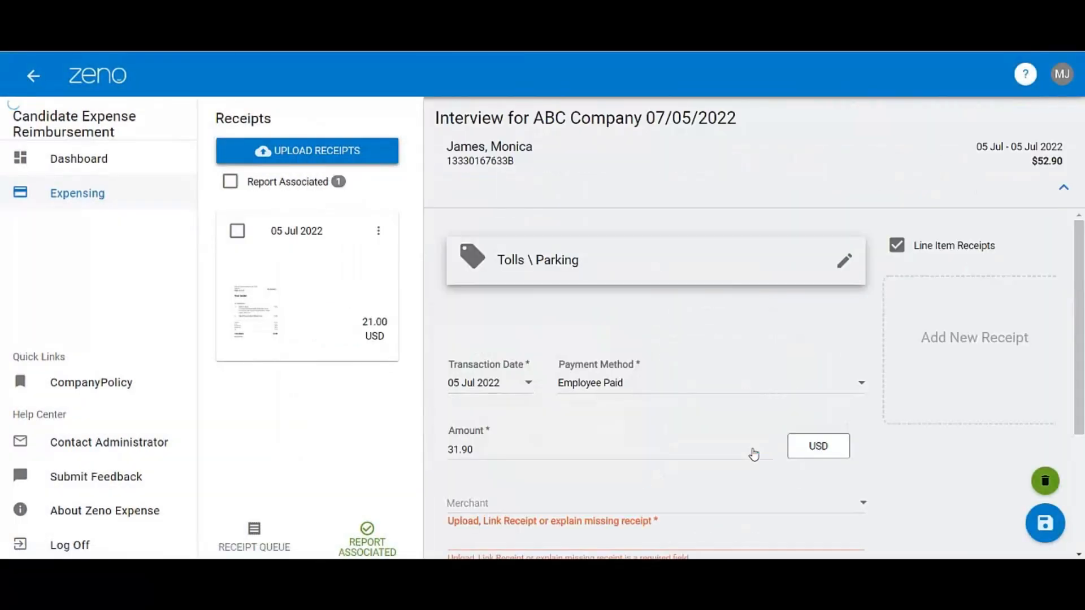
# - Upload Receipt3.JPG as the receipt for the Tolls \ Parking expense
pyautogui.scroll(-3, 753, 448)
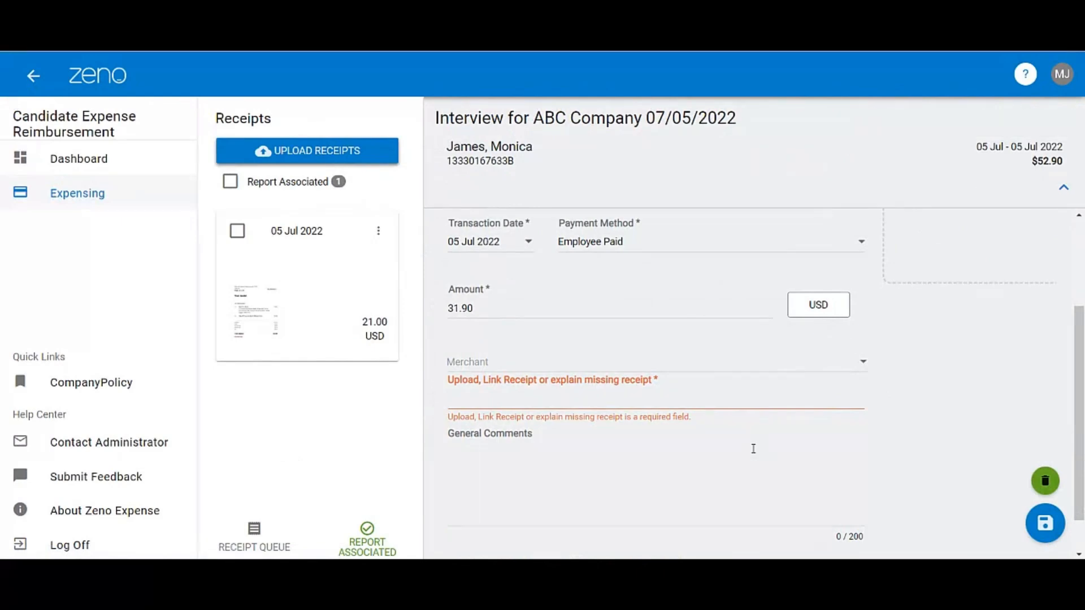
pyautogui.scroll(3, 753, 448)
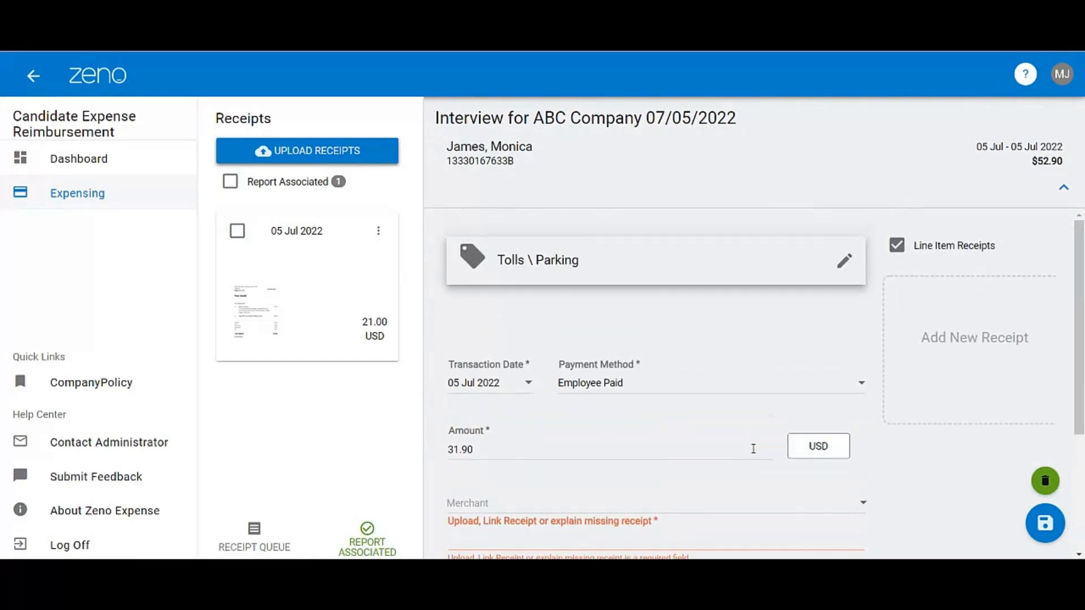
pyautogui.click(295, 153)
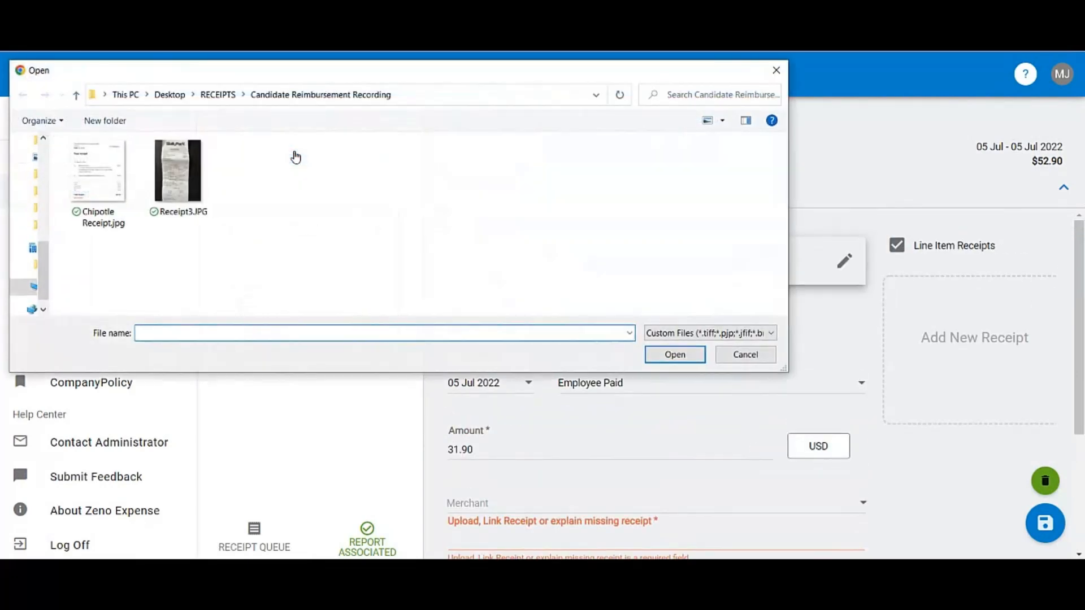
pyautogui.click(182, 179)
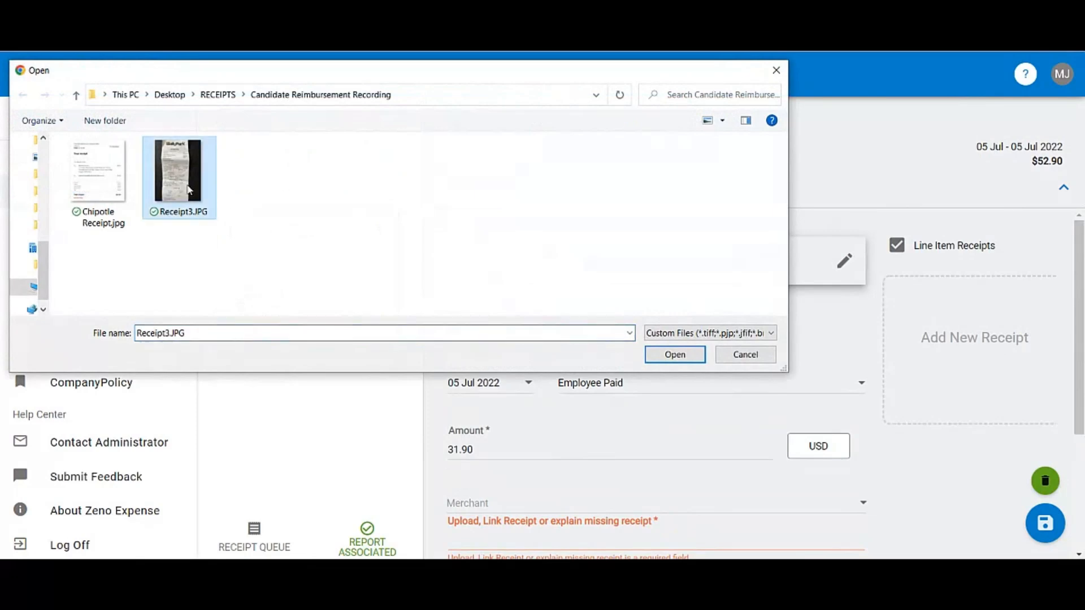
pyautogui.click(674, 355)
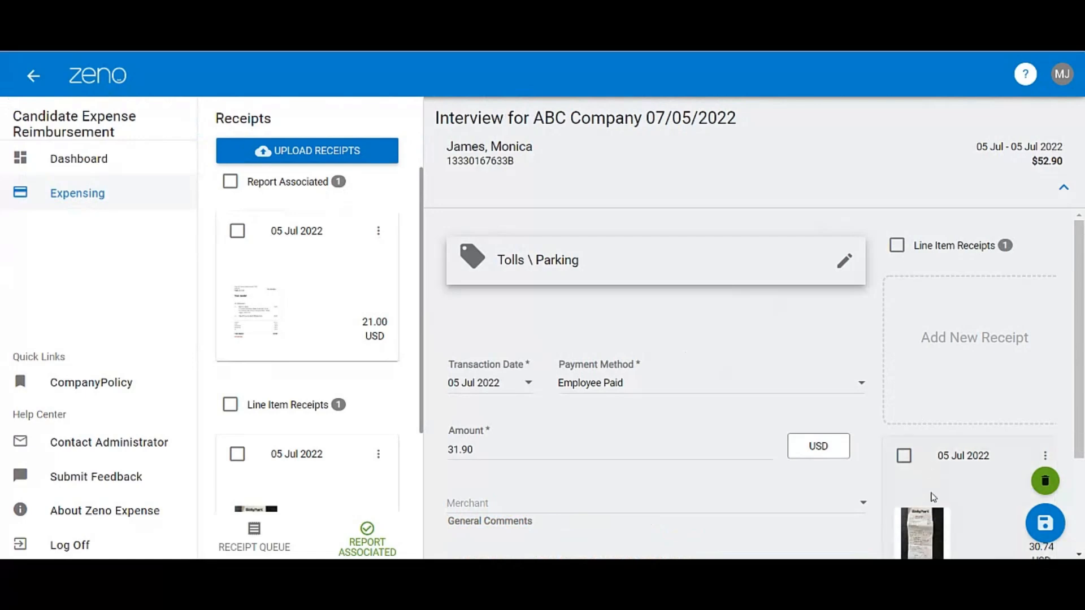
# - Check the attached parking receipt in the preview, close it and save the Tolls \ Parking expense
pyautogui.click(934, 522)
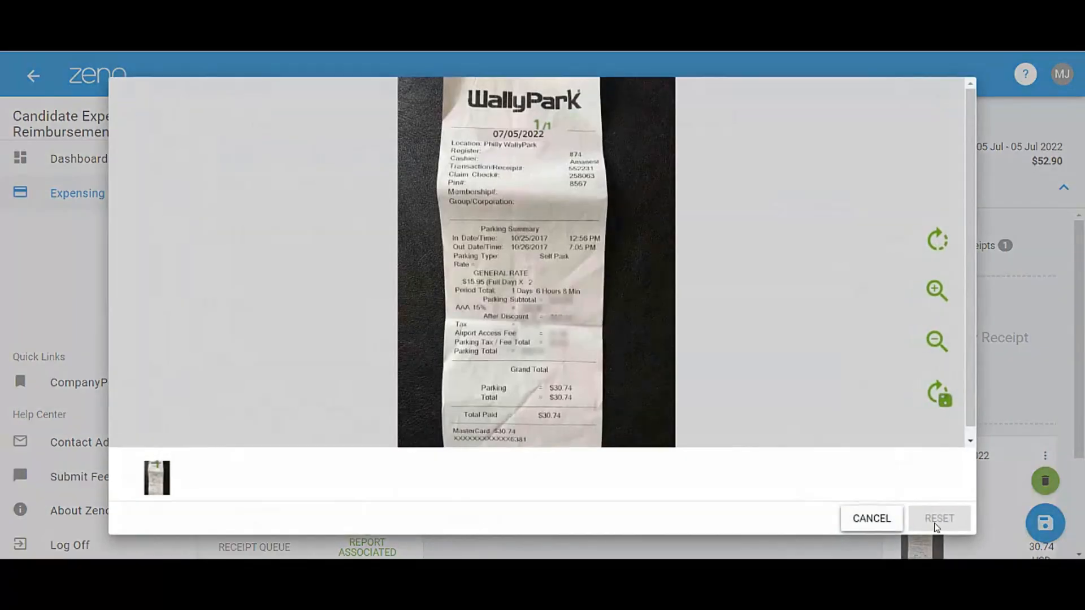
pyautogui.click(872, 519)
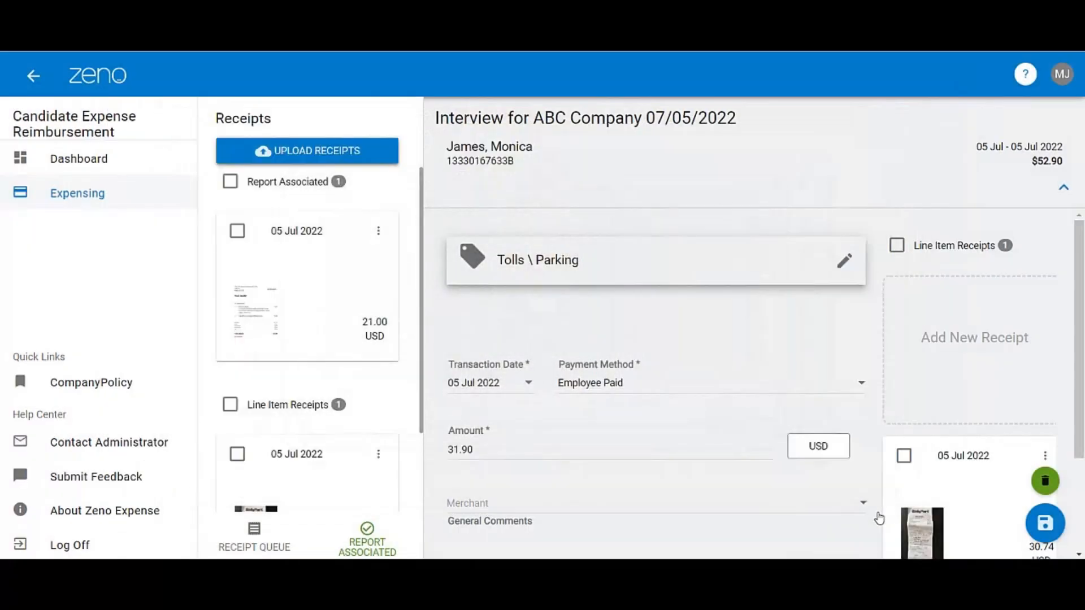
pyautogui.click(1045, 527)
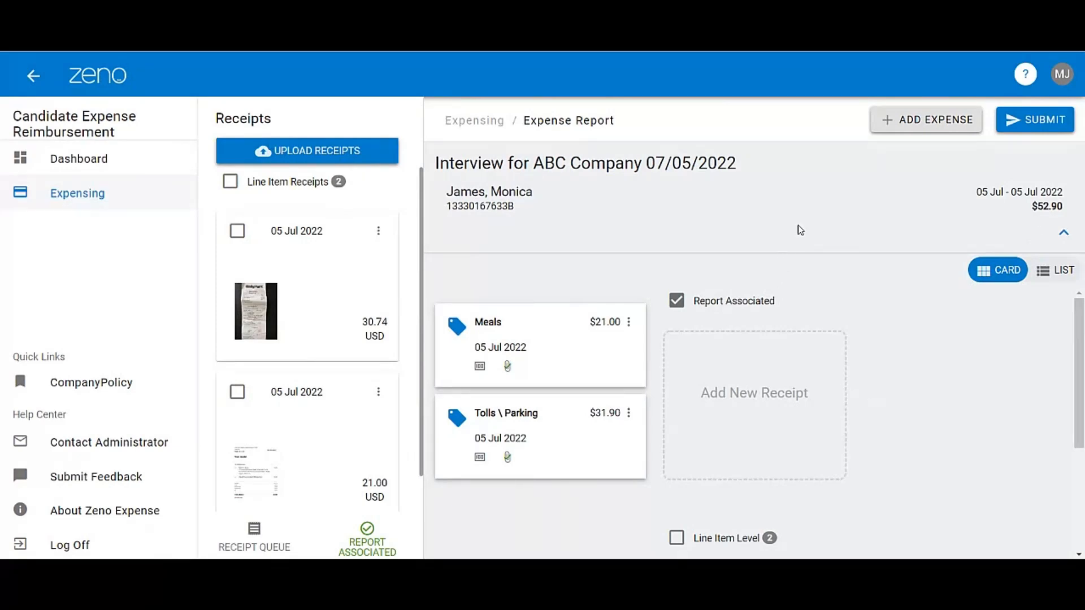
# - Add a Personal Car Mileage expense to the report and save it
pyautogui.click(936, 127)
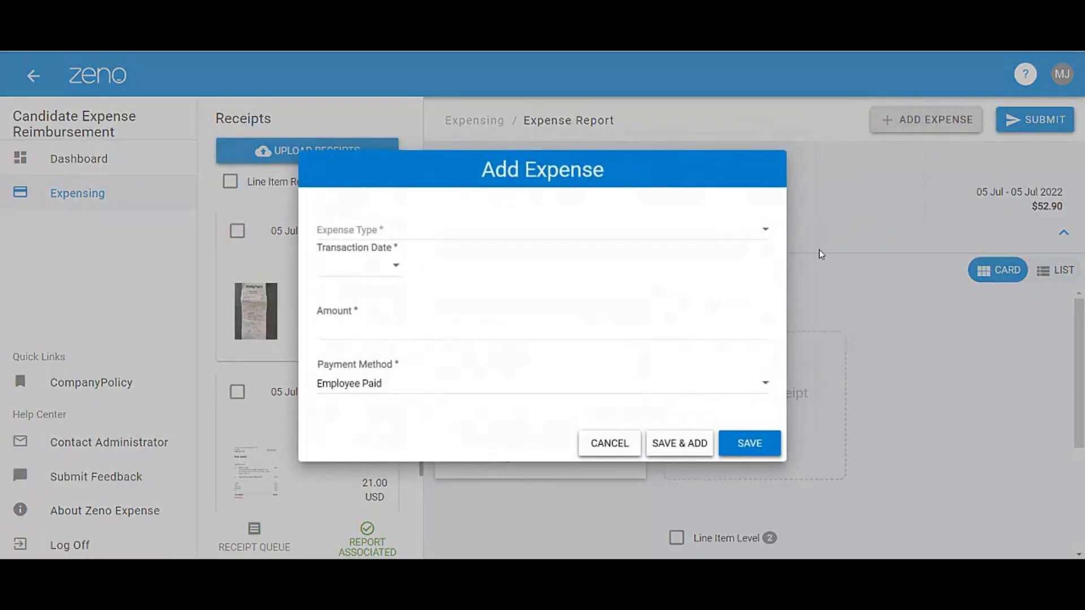
pyautogui.click(758, 234)
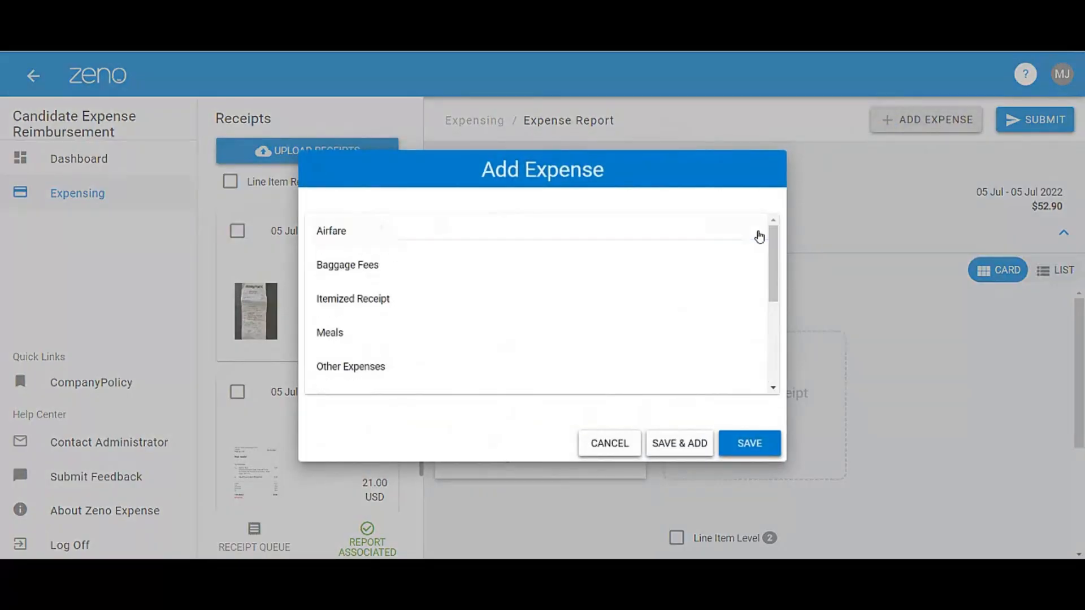
pyautogui.scroll(-3, 759, 236)
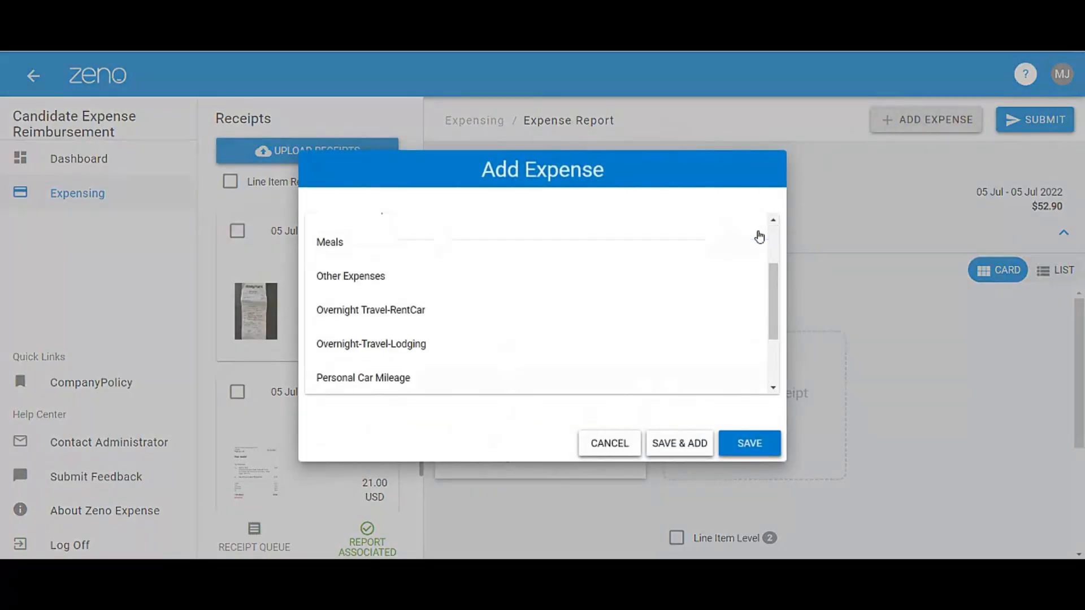
pyautogui.click(446, 384)
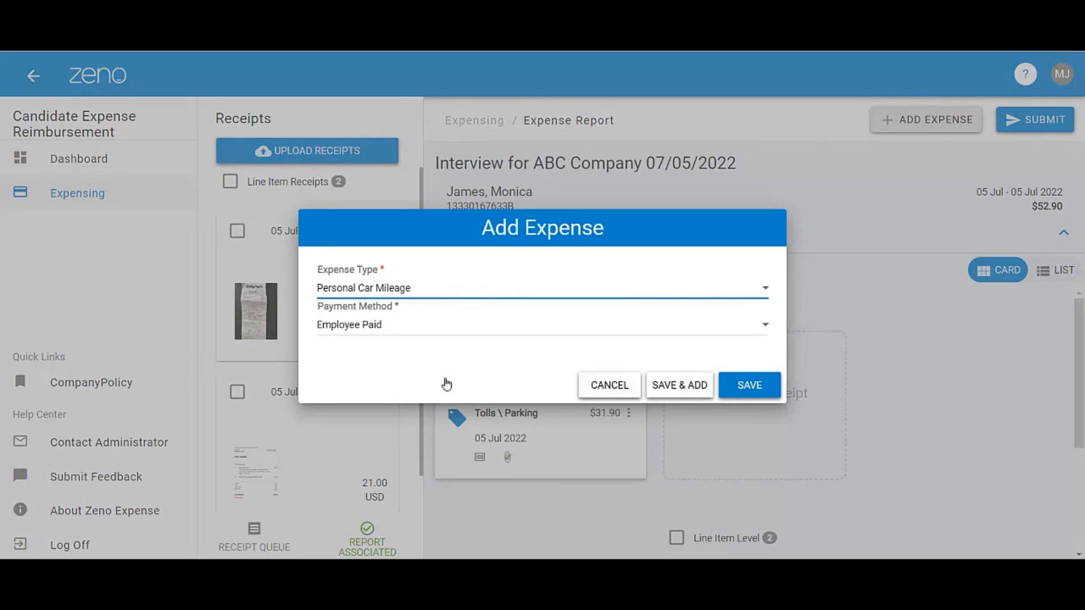
pyautogui.click(749, 385)
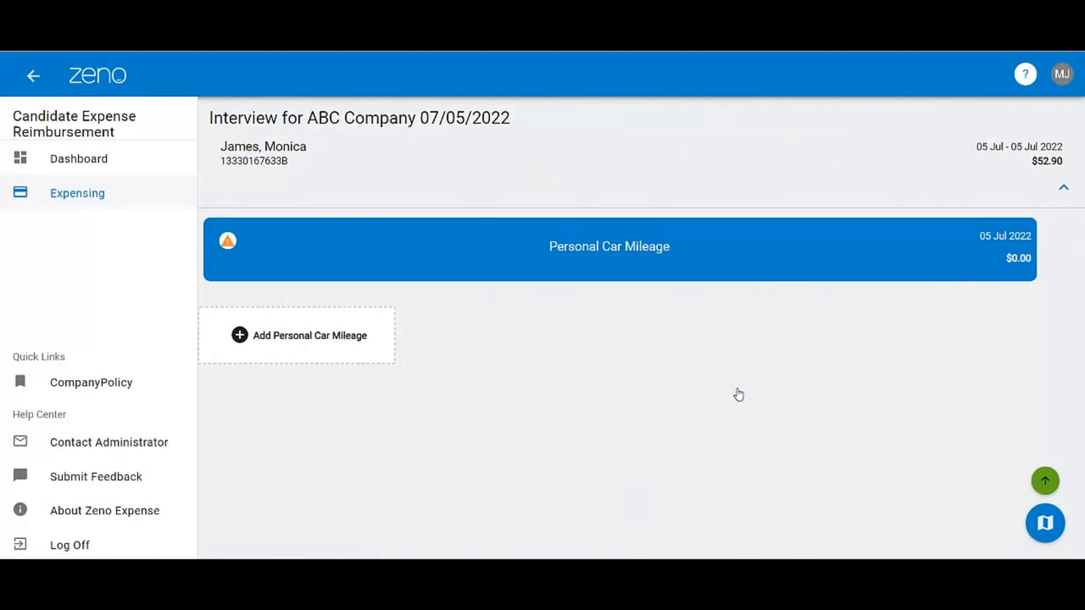
# - Add a Personal Car trip item dated 05 Jul 2022 and continue to its From Location stage
pyautogui.click(320, 349)
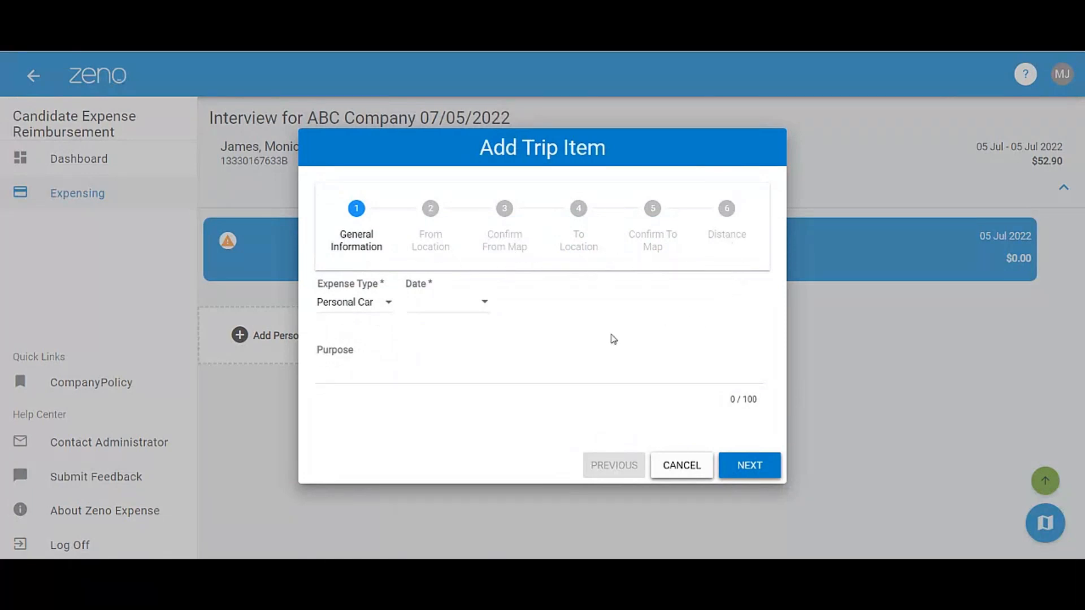
pyautogui.click(482, 304)
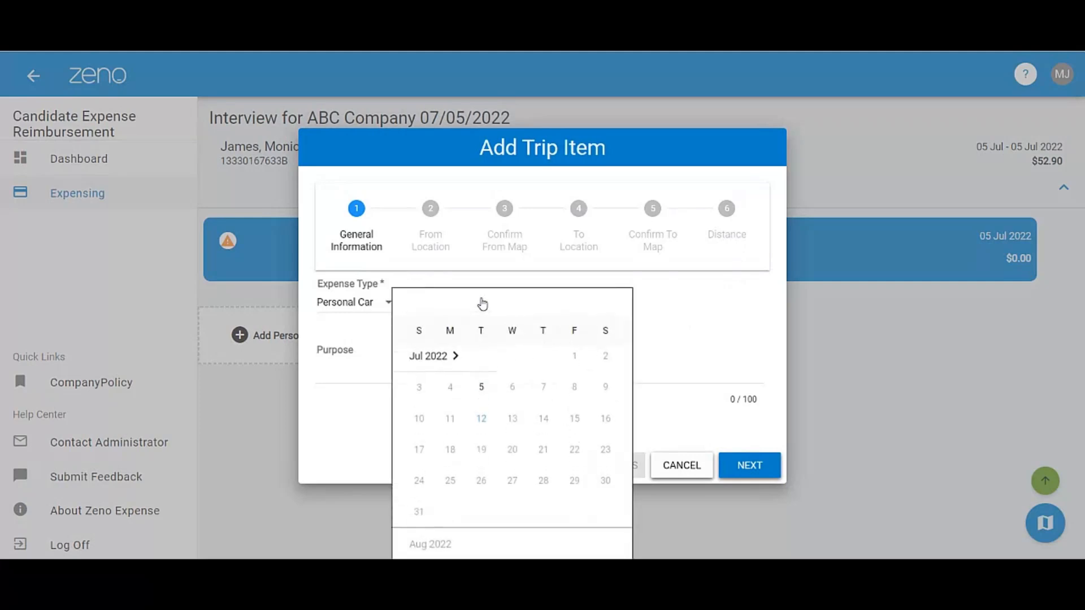
pyautogui.click(481, 393)
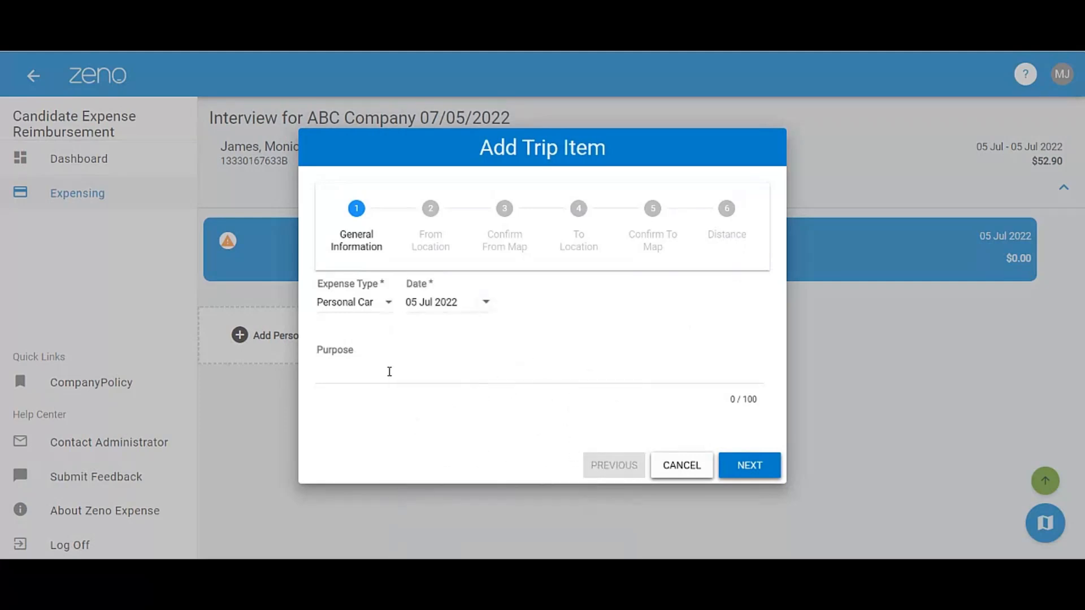
pyautogui.click(755, 466)
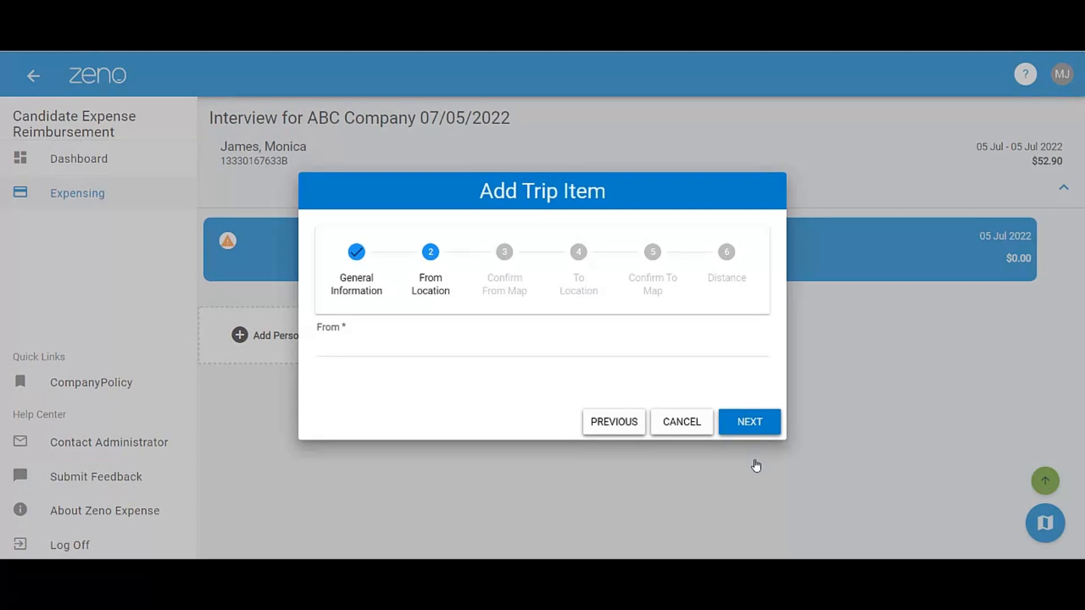
# - Name the trip's starting location "Home" and fill in its street address and city
pyautogui.click(450, 348)
pyautogui.write('Home')
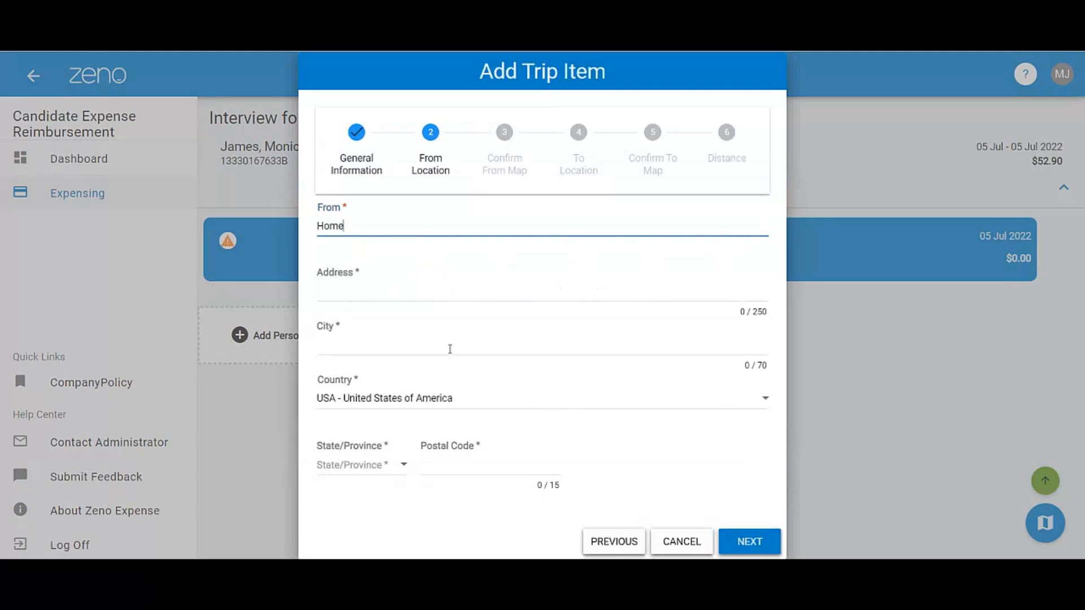
pyautogui.press('Tab')
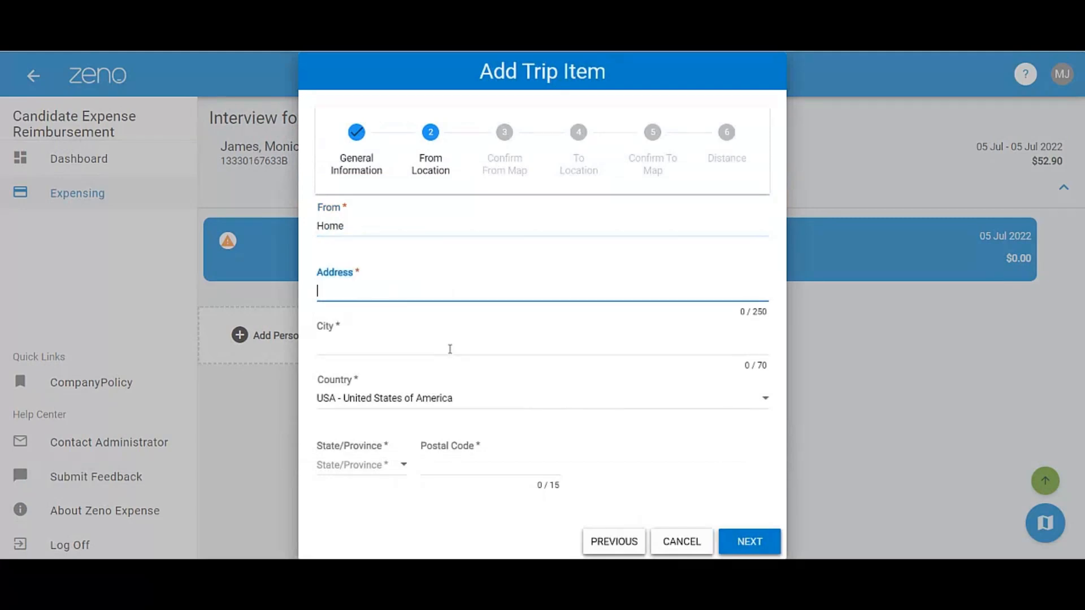
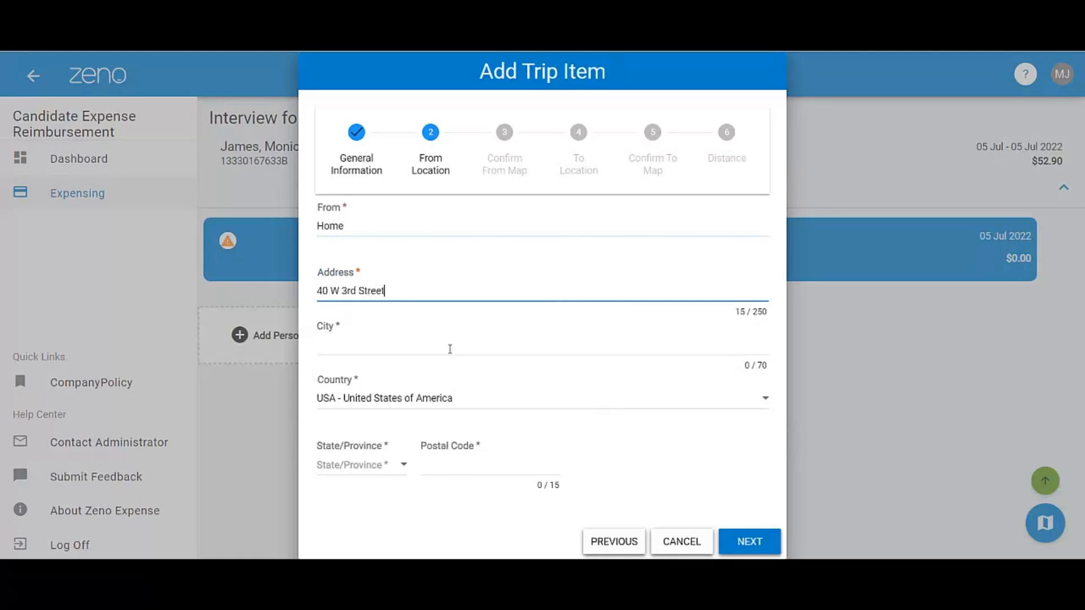
pyautogui.press('Tab')
pyautogui.write('New ')
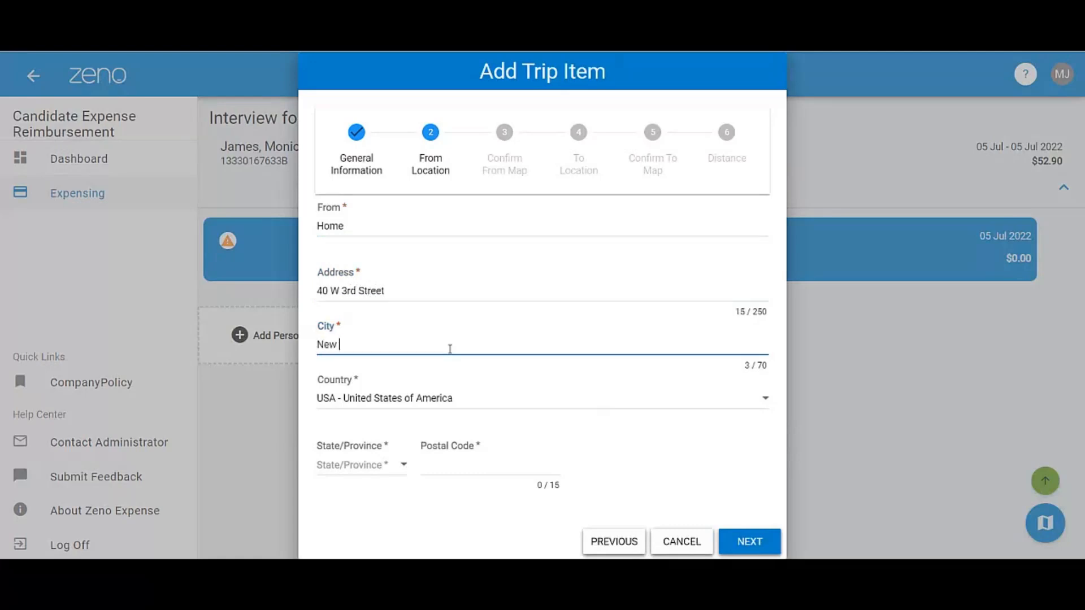
pyautogui.write('York')
pyautogui.press('Tab')
# - Select the state of the starting location's address and enter its postal code
pyautogui.click(403, 464)
pyautogui.scroll(-12, 406, 471)
pyautogui.scroll(-5, 406, 470)
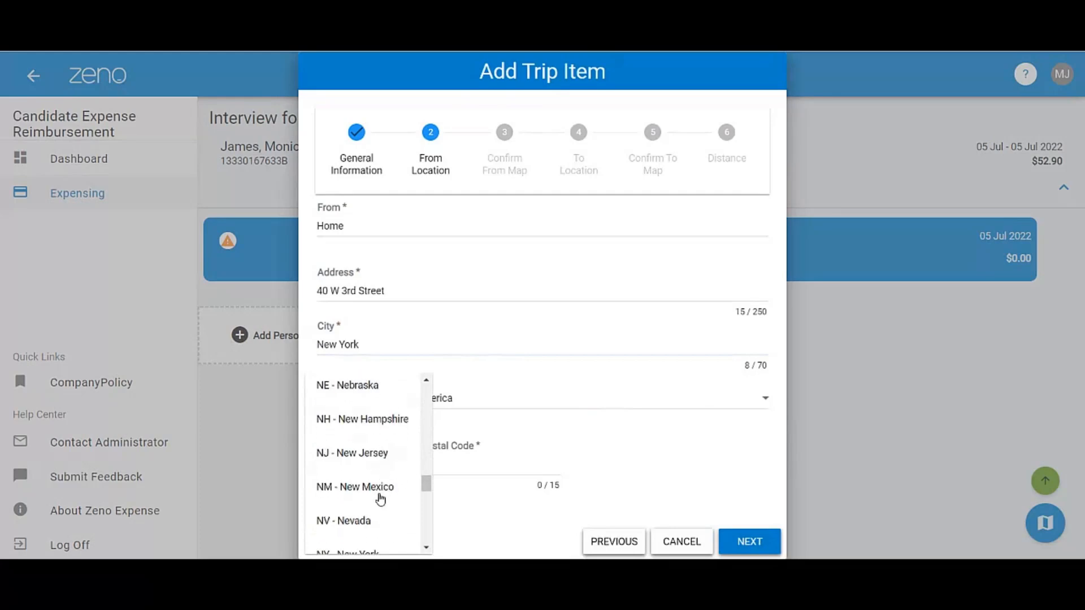
pyautogui.scroll(-1, 370, 521)
pyautogui.click(365, 486)
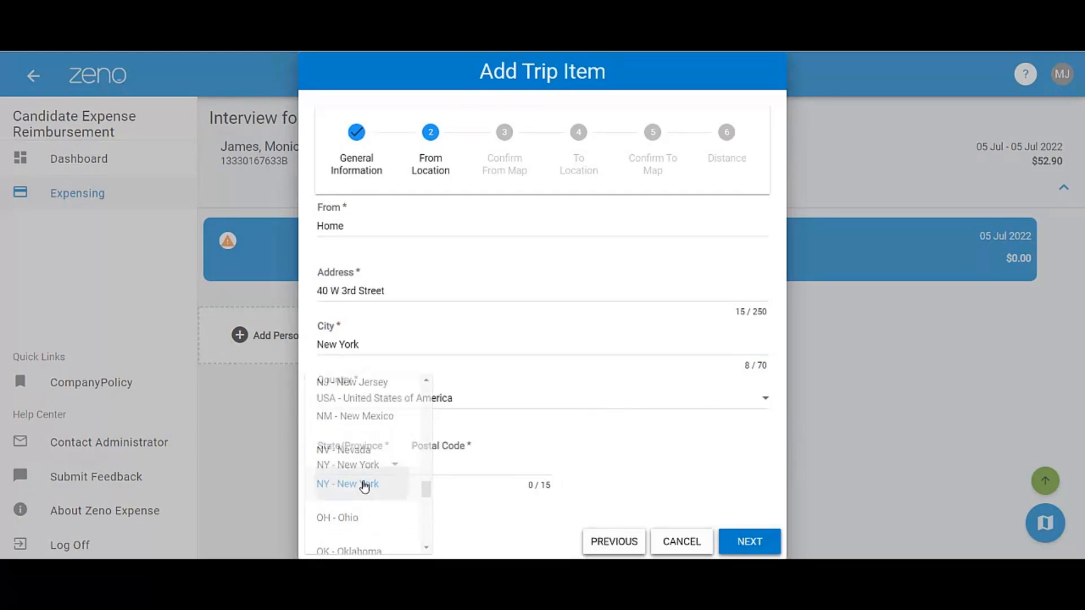
pyautogui.click(438, 465)
pyautogui.write('10012')
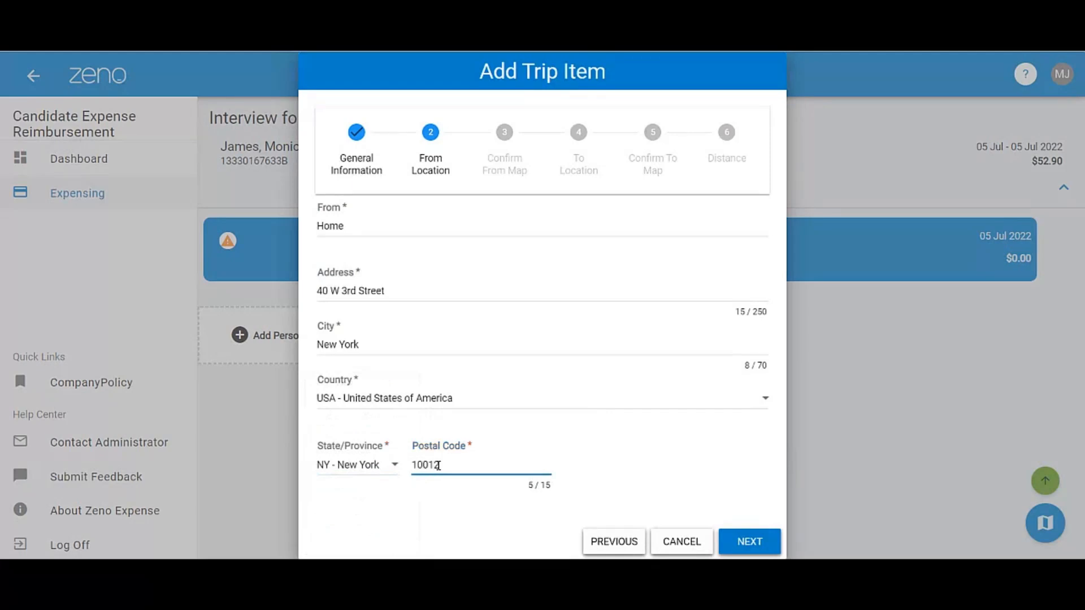
# - Submit the starting location, recheck its address details, and confirm its map position to reach the To Location stage
pyautogui.click(759, 543)
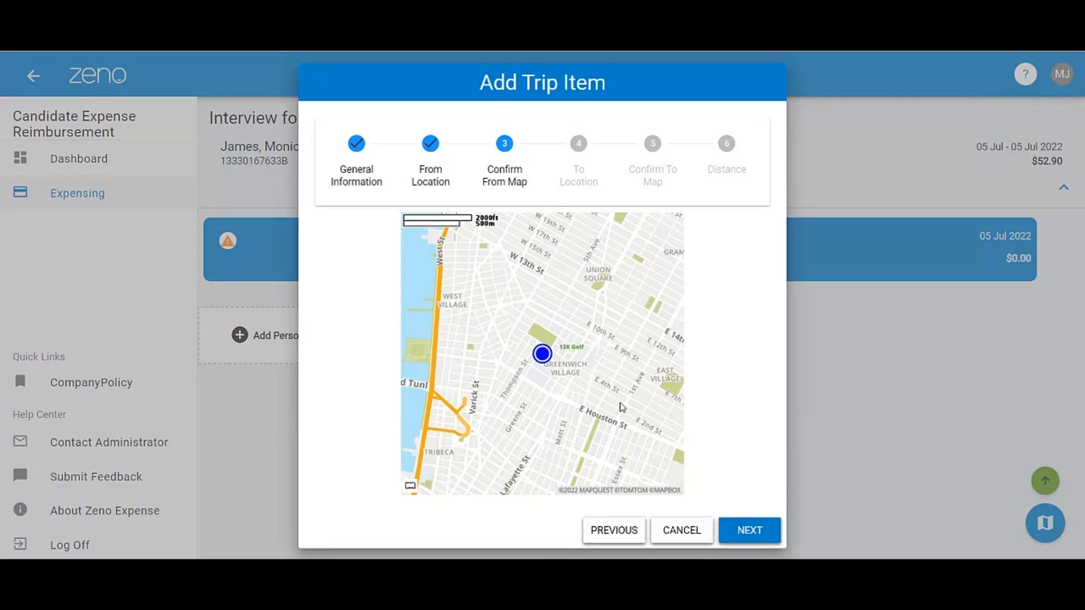
pyautogui.click(620, 531)
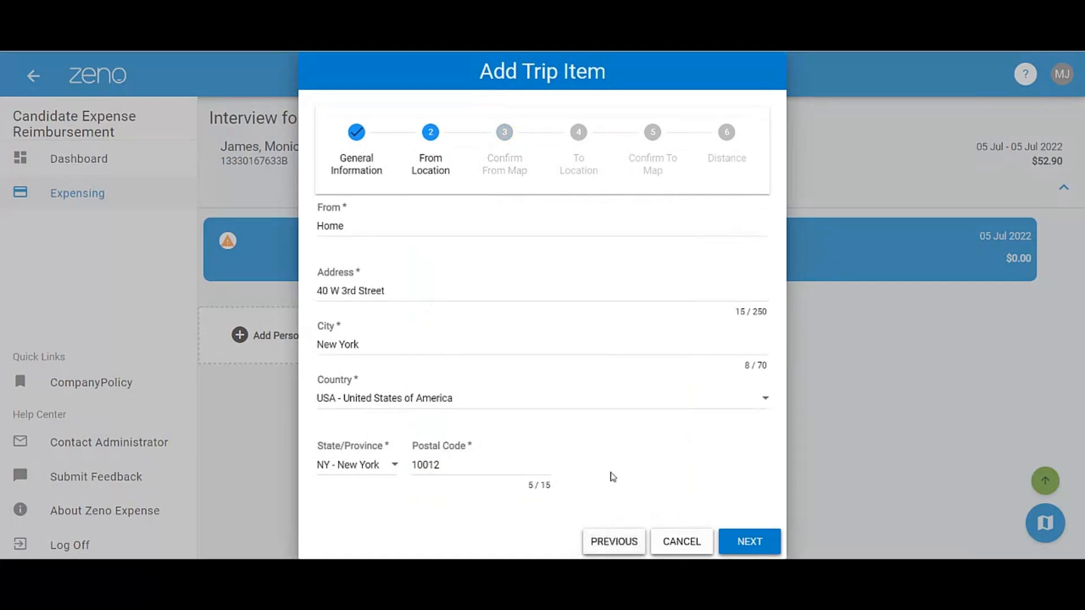
pyautogui.click(734, 543)
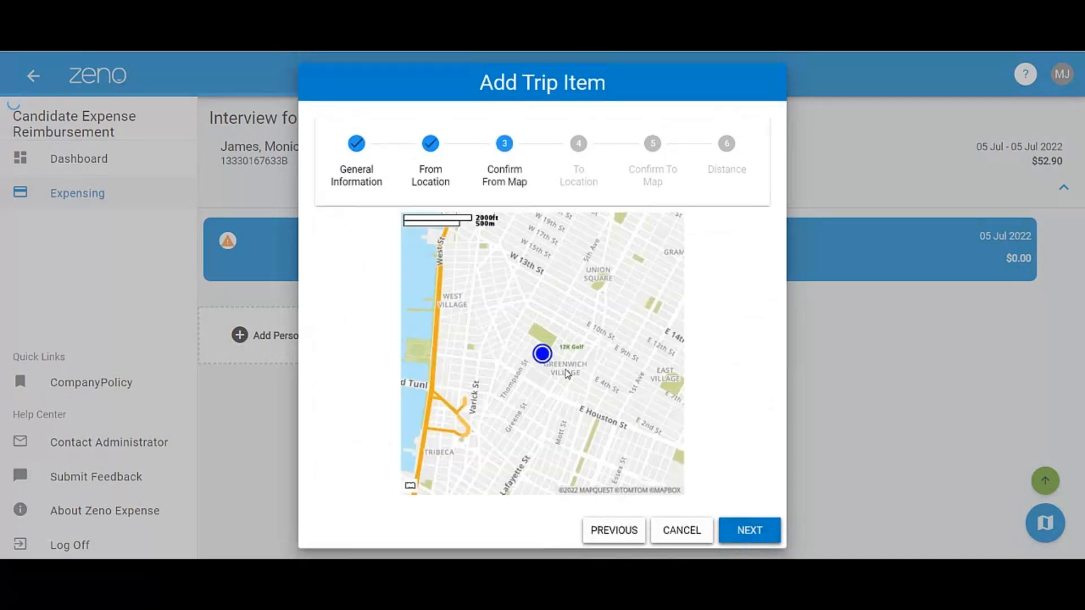
pyautogui.click(756, 531)
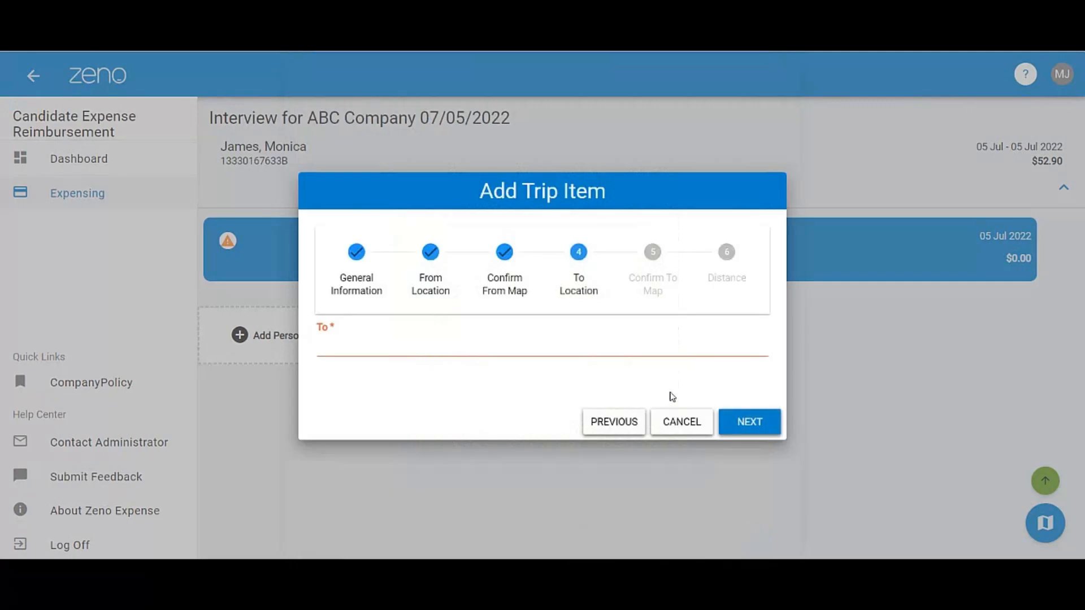
# - Name the trip's destination "Company ABC" and fill in its street address and city
pyautogui.click(383, 350)
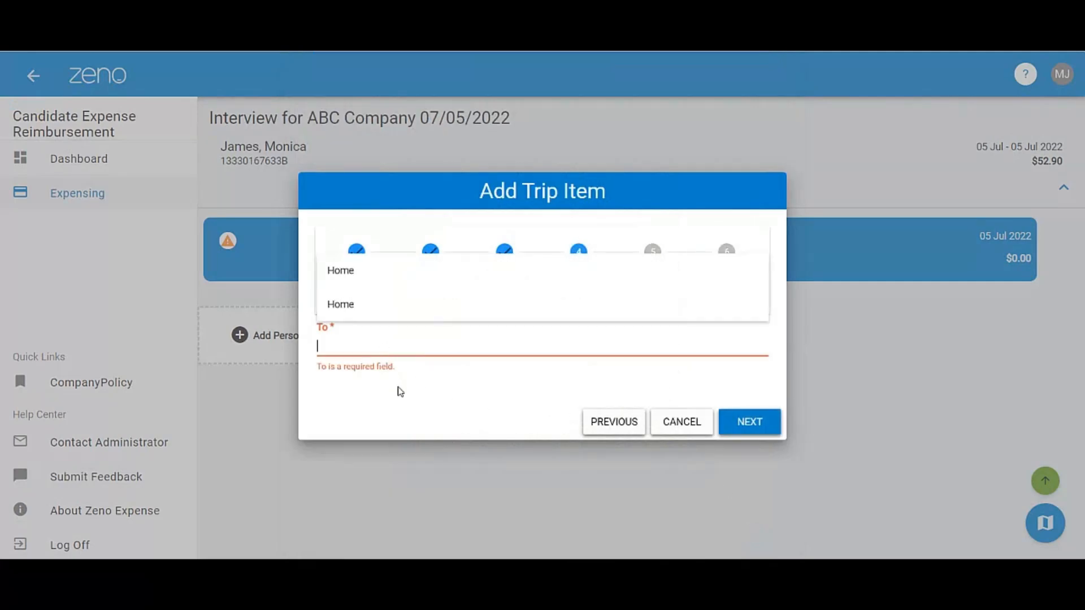
pyautogui.write('Company ')
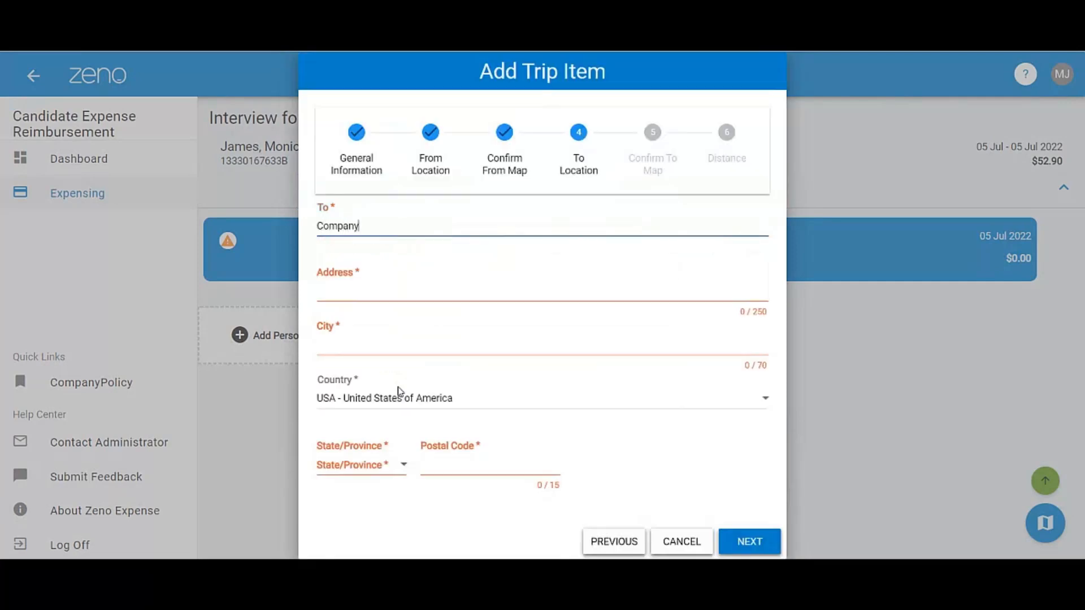
pyautogui.write('ABC')
pyautogui.press('Tab')
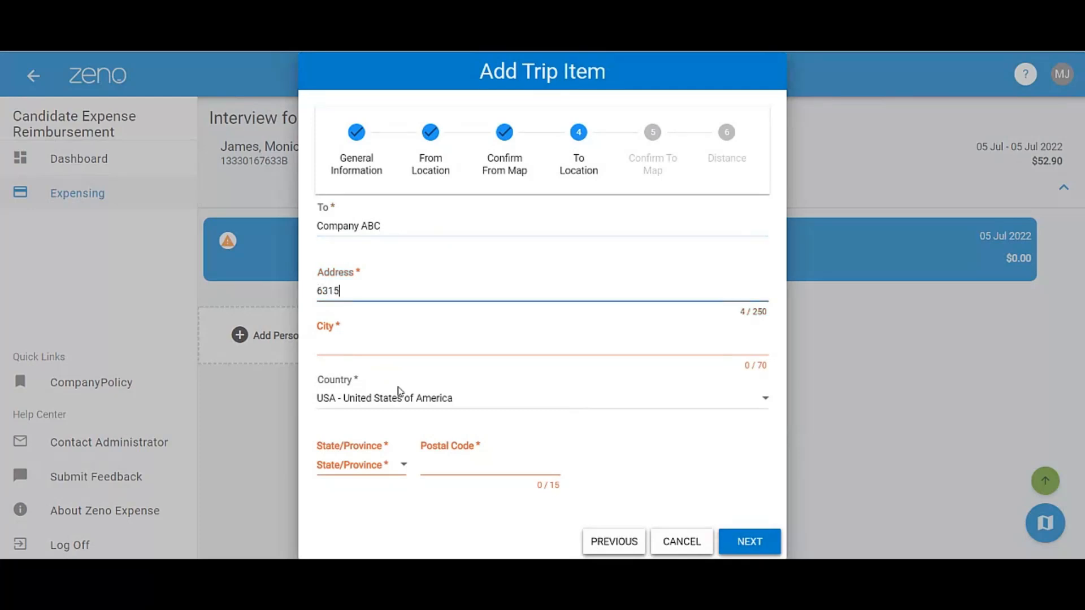
pyautogui.press('Tab')
pyautogui.write('Baltimr')
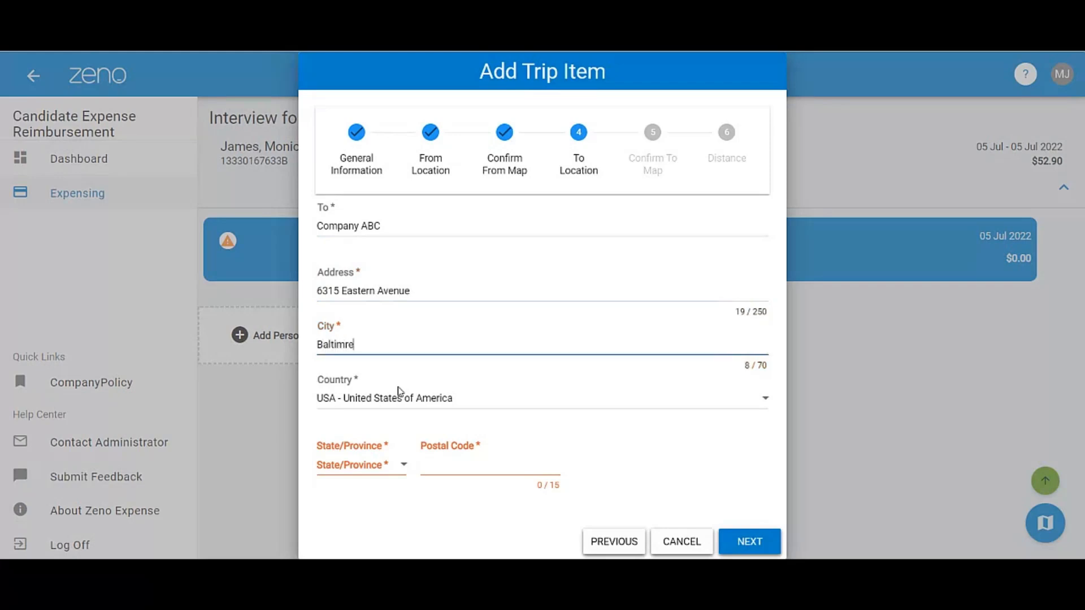
pyautogui.press('BackSpace')
pyautogui.write('ore')
# - Set the destination's state to MD - Maryland and enter its postal code
pyautogui.press('Tab')
pyautogui.press('Tab')
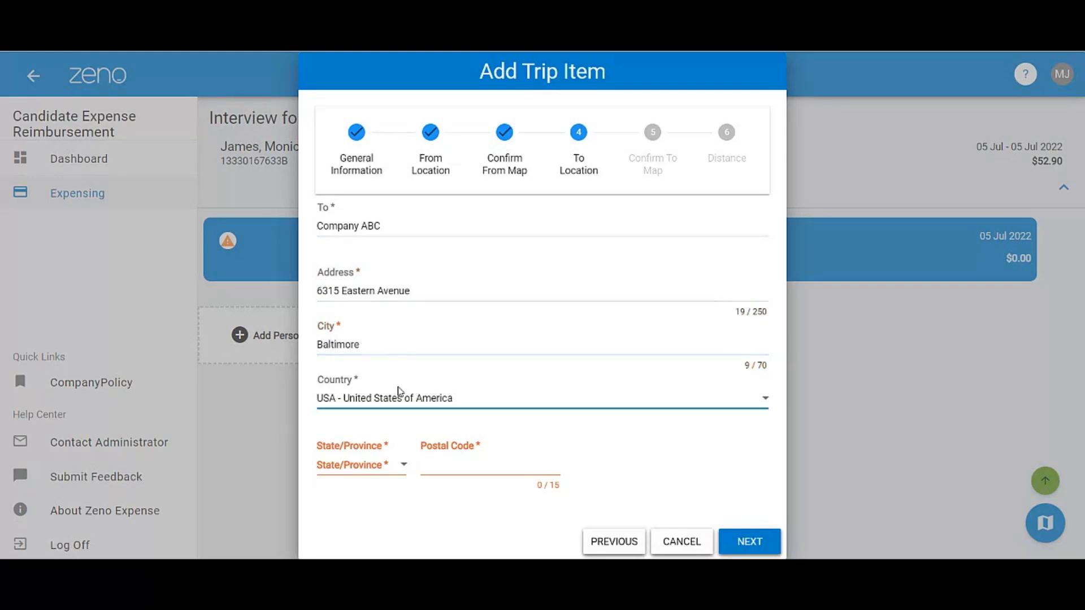
pyautogui.press('m')
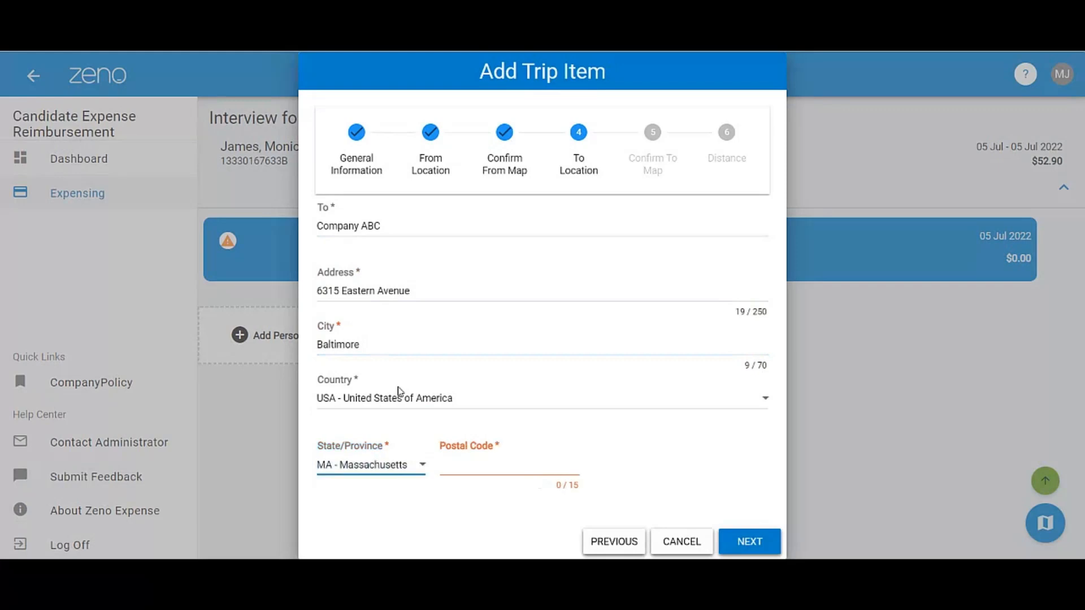
pyautogui.click(417, 469)
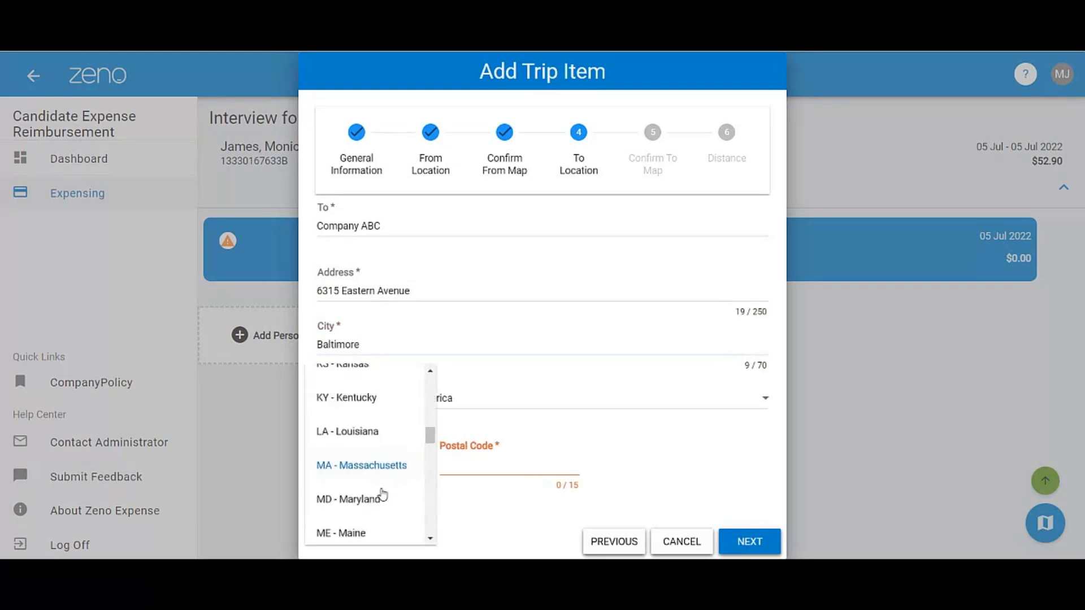
pyautogui.click(400, 498)
pyautogui.click(473, 467)
pyautogui.write('21224')
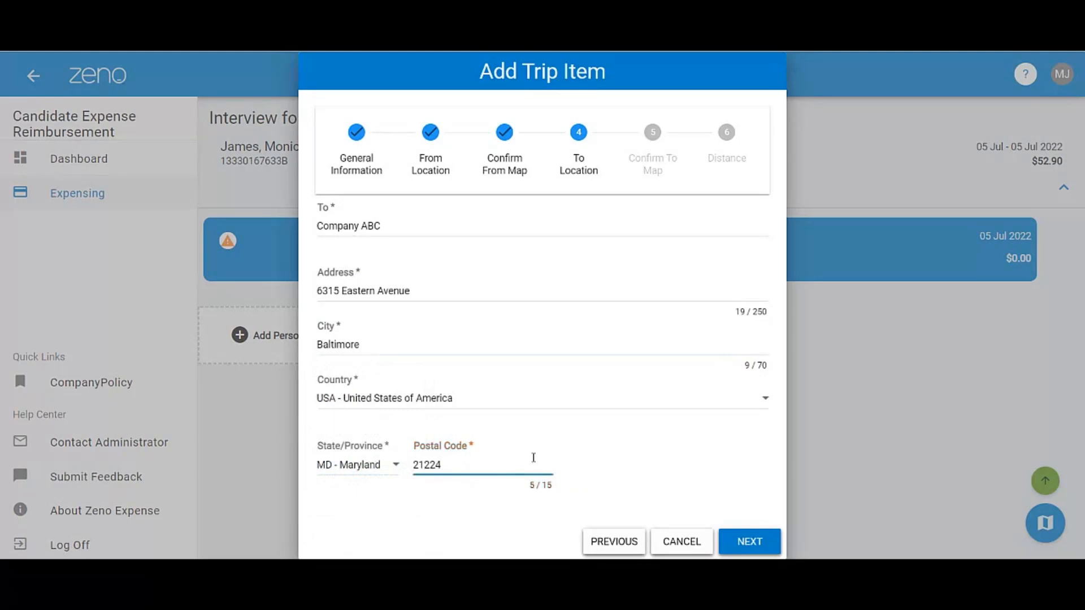
# - Submit the destination address and confirm its map position to reach the Distance stage
pyautogui.click(752, 543)
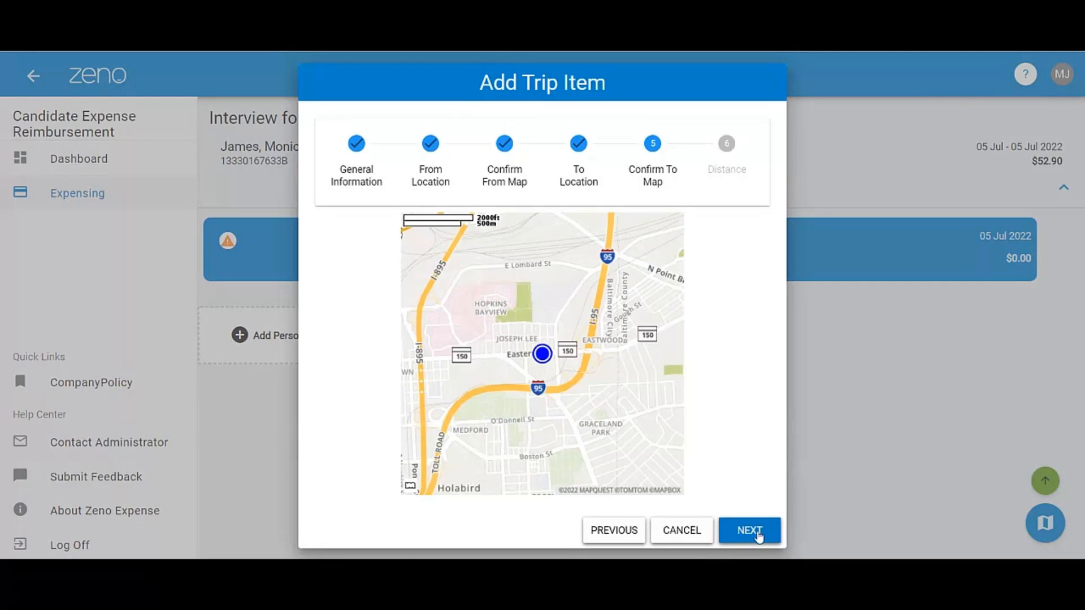
pyautogui.click(759, 537)
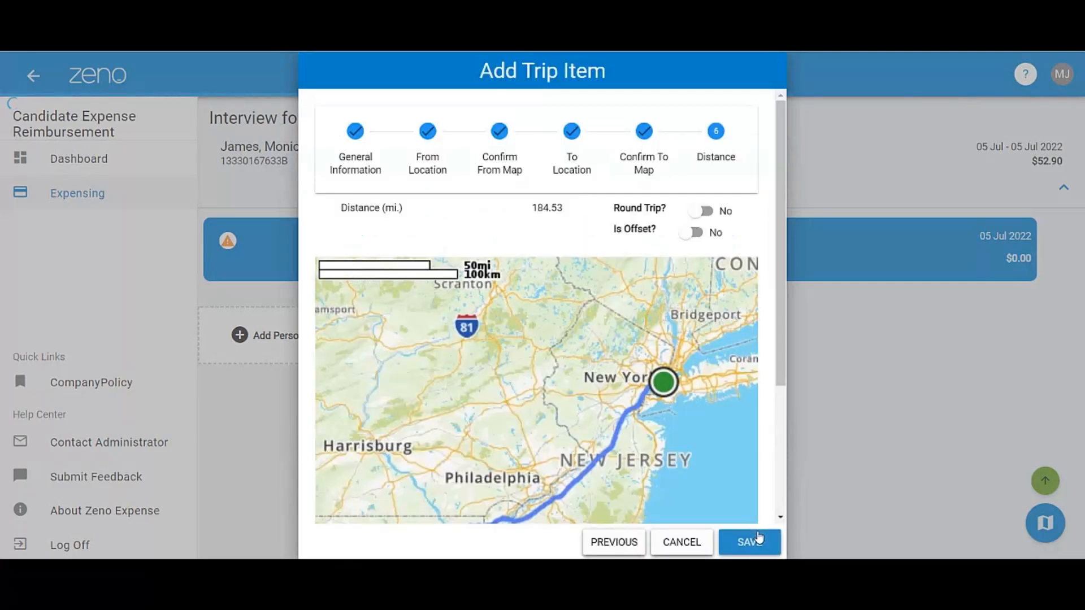
pyautogui.click(759, 537)
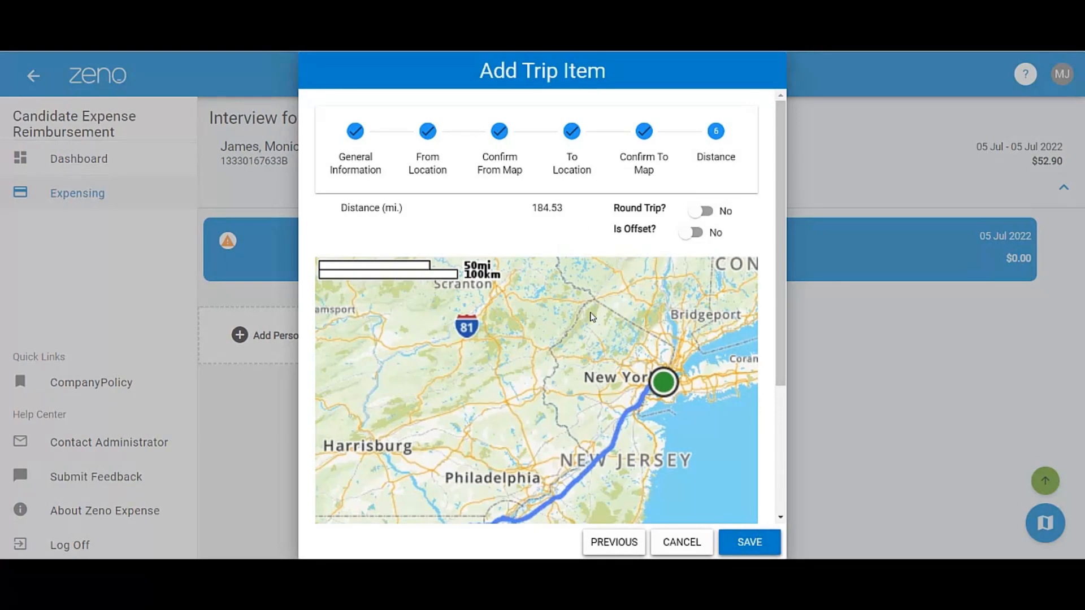
# - Review the mapped route, mark the mileage entry as a round trip, and save the trip item
pyautogui.scroll(-3, 592, 317)
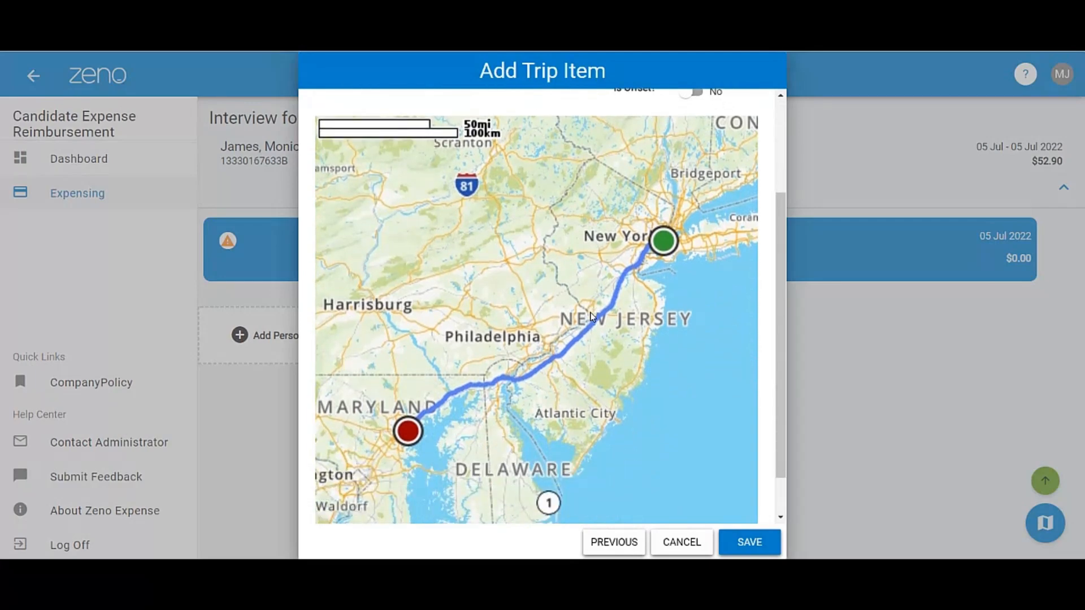
pyautogui.scroll(3, 592, 316)
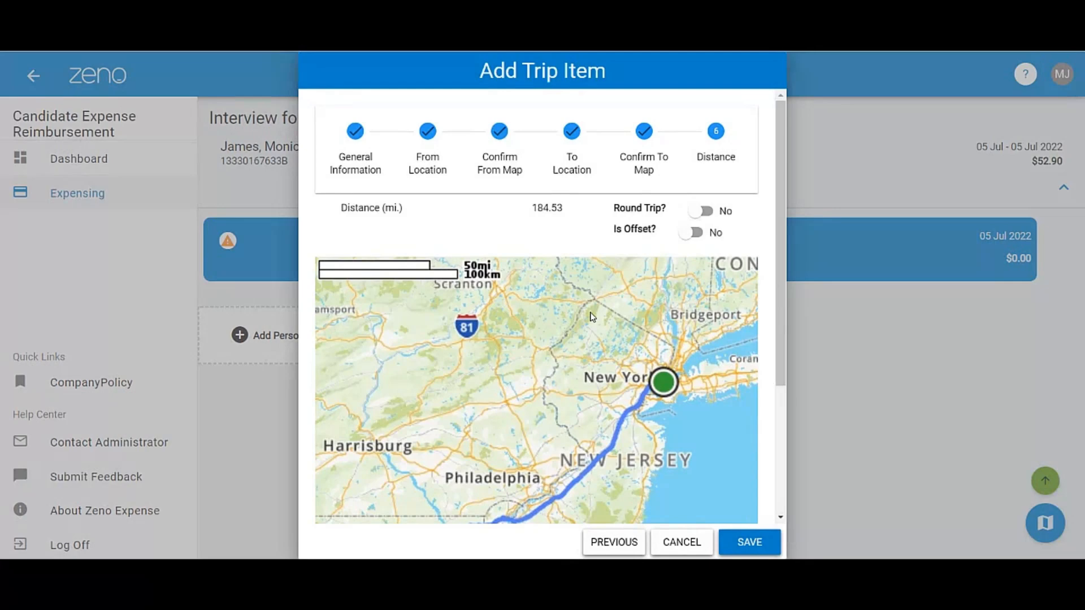
pyautogui.click(699, 212)
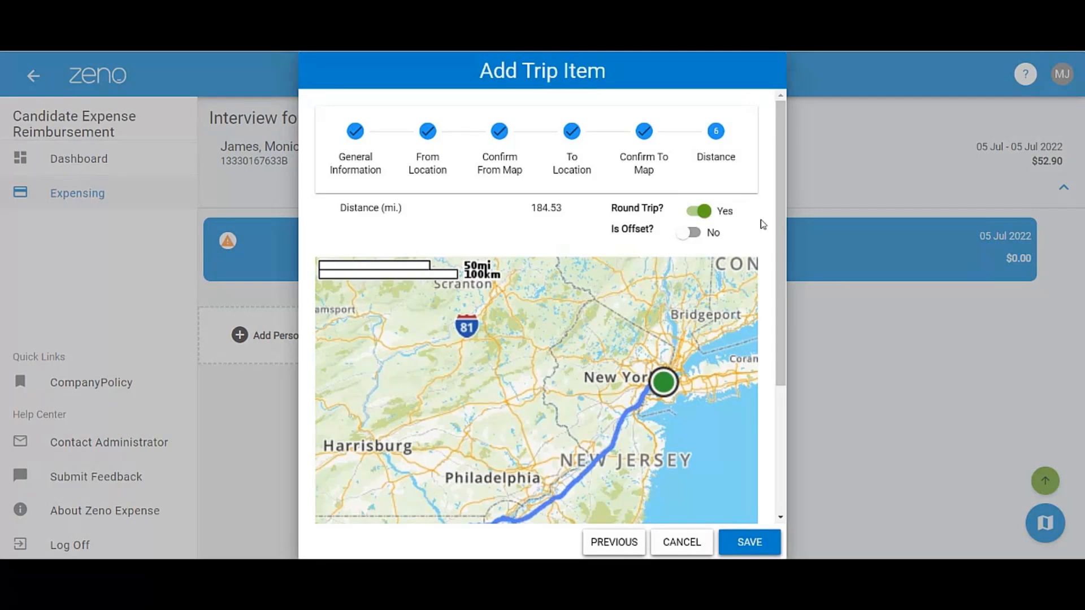
pyautogui.moveTo(780, 210)
pyautogui.mouseDown()
pyautogui.moveTo(794, 276)
pyautogui.moveTo(789, 334)
pyautogui.mouseUp()
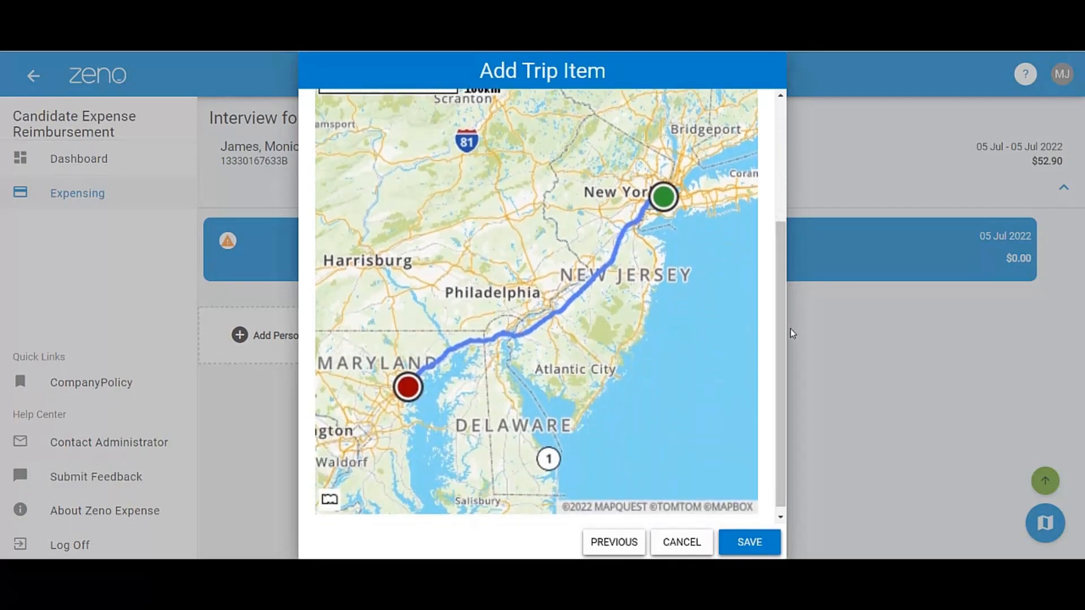
pyautogui.click(759, 550)
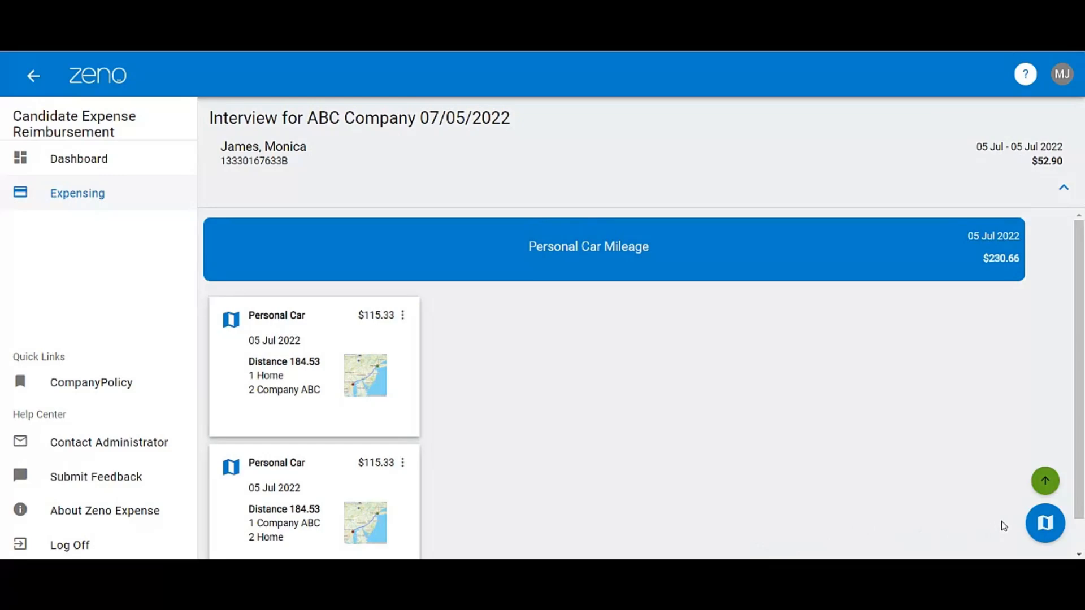
# - Return to the "Interview for ABC Company 07/05/2022" report and submit it, accepting the policy affirmation
pyautogui.click(1044, 482)
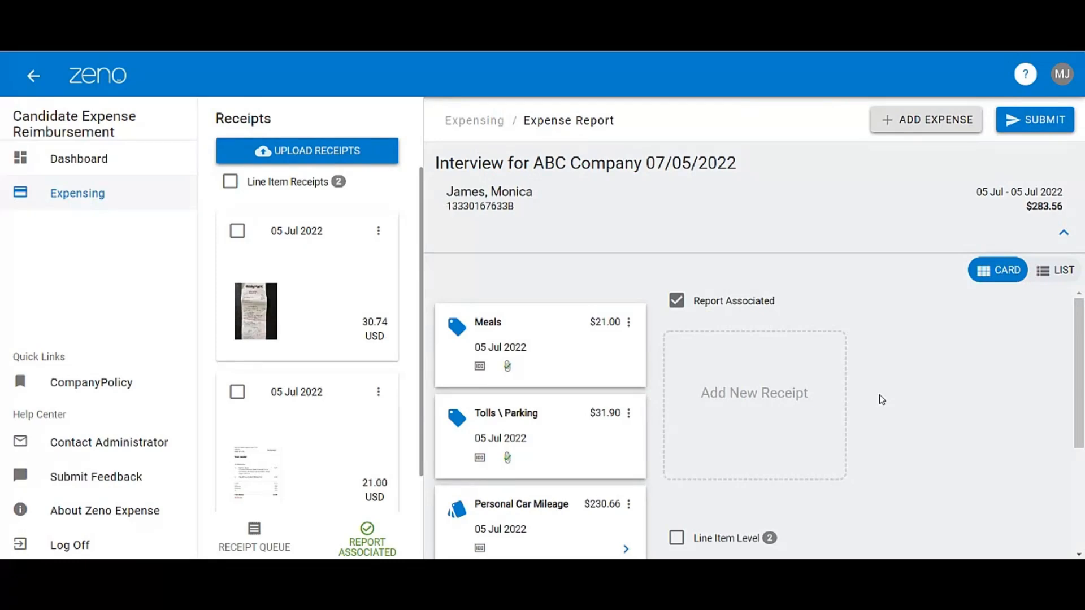
pyautogui.click(1044, 129)
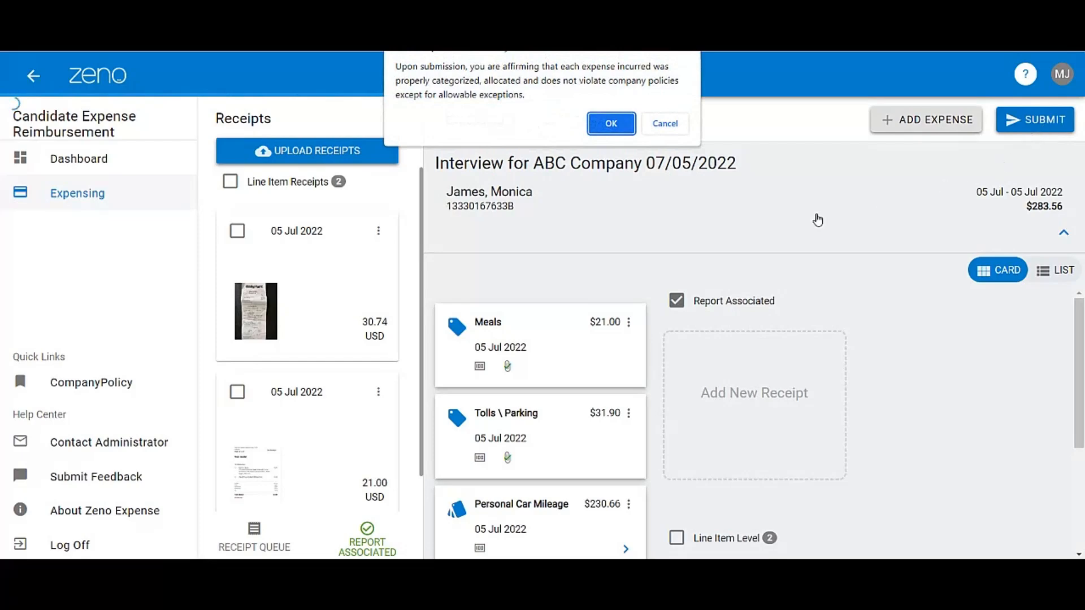
pyautogui.click(614, 129)
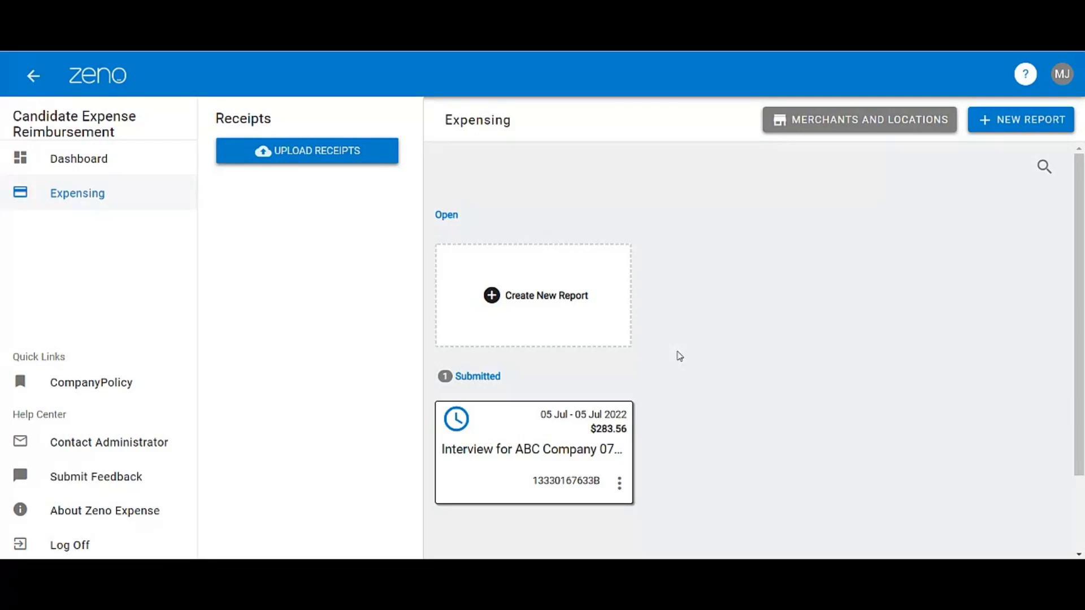
# - View the company policy document's table of contents and open the Knowledge Base help site
pyautogui.click(114, 389)
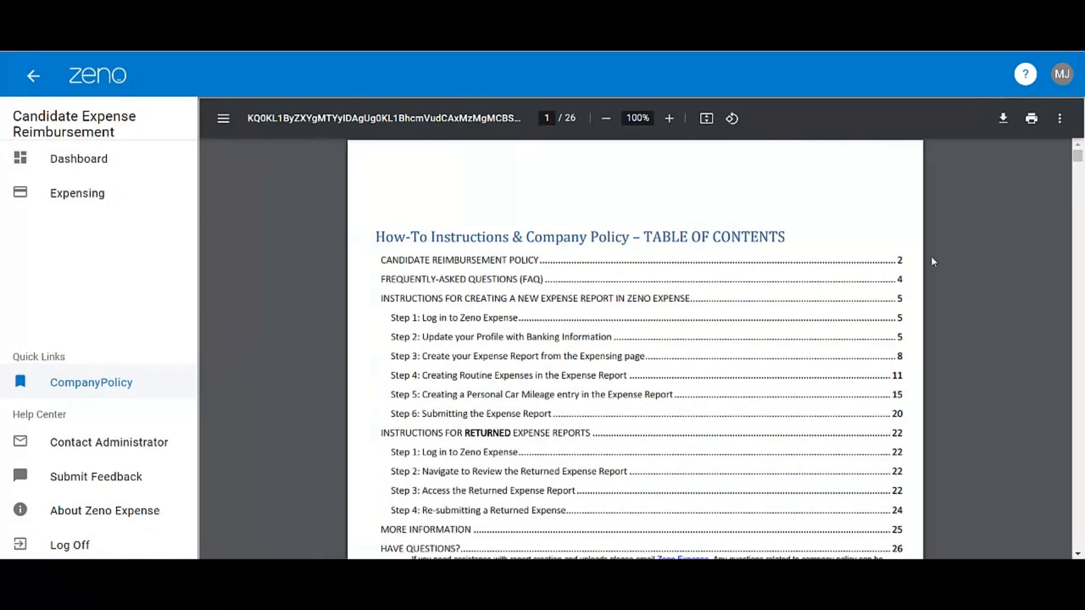
pyautogui.click(1027, 76)
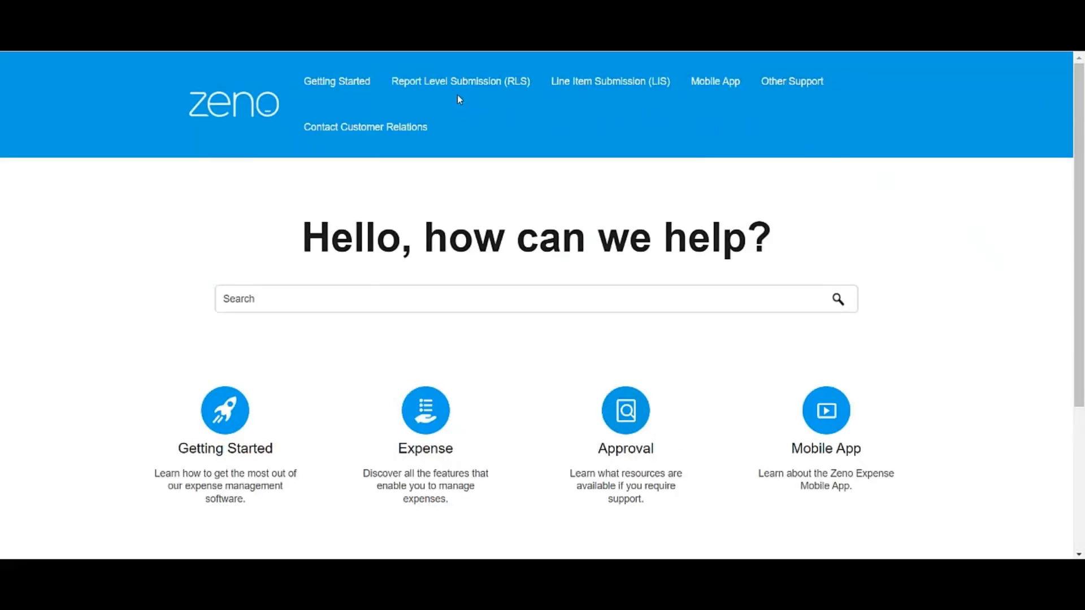
pyautogui.moveTo(451, 88)
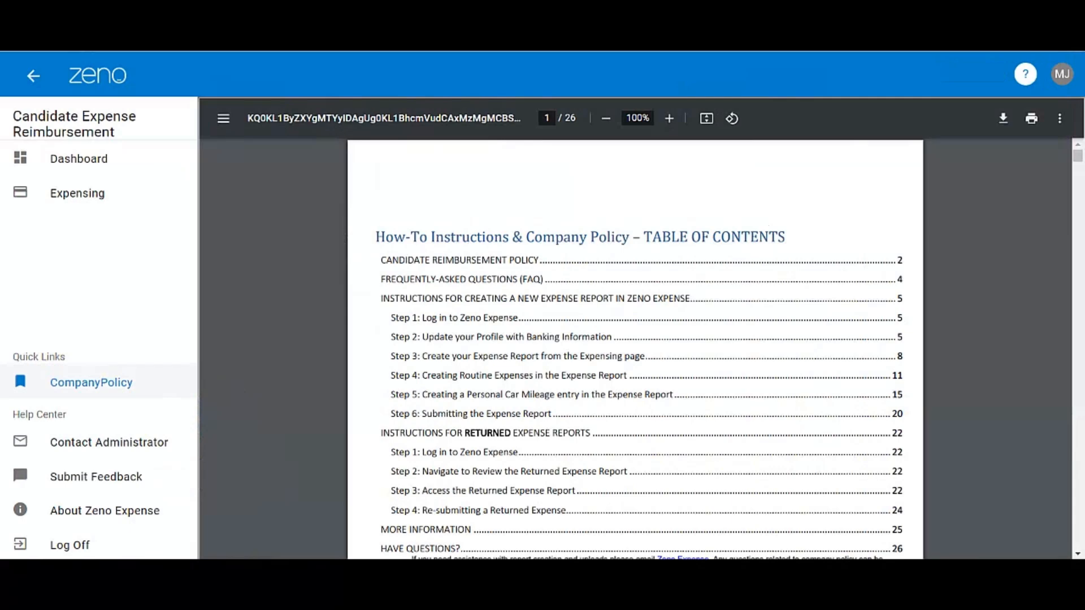
# - Return to the Expensing page and log off from the expense system
pyautogui.click(101, 199)
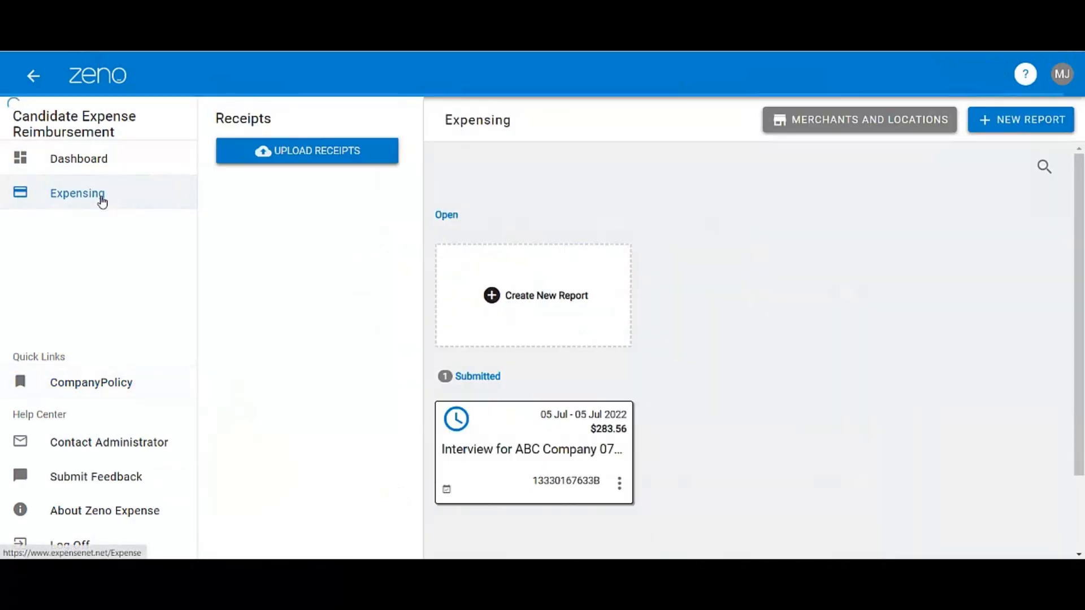
pyautogui.click(66, 547)
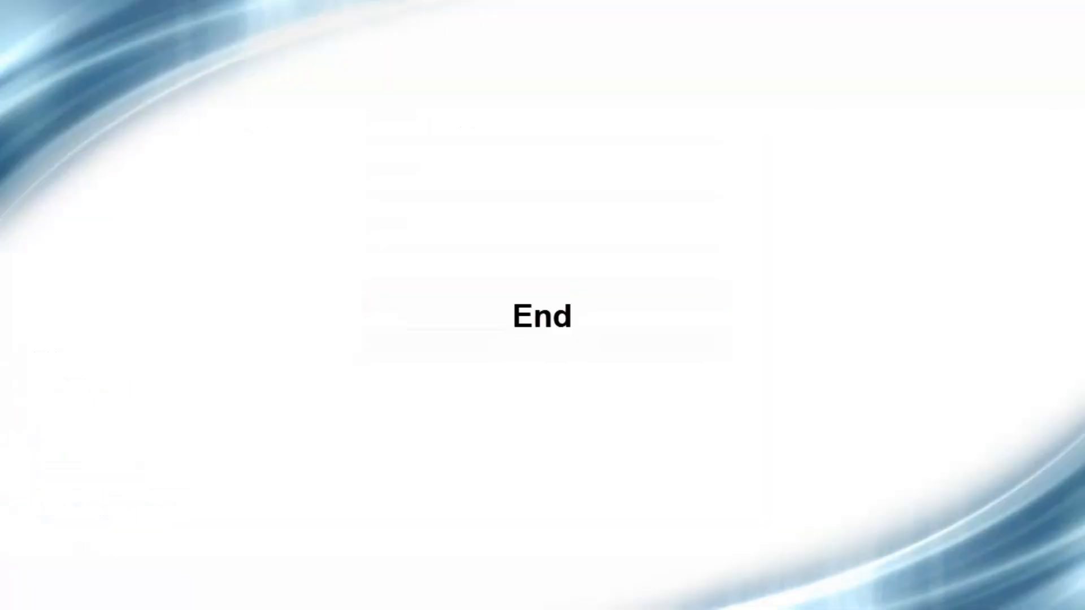